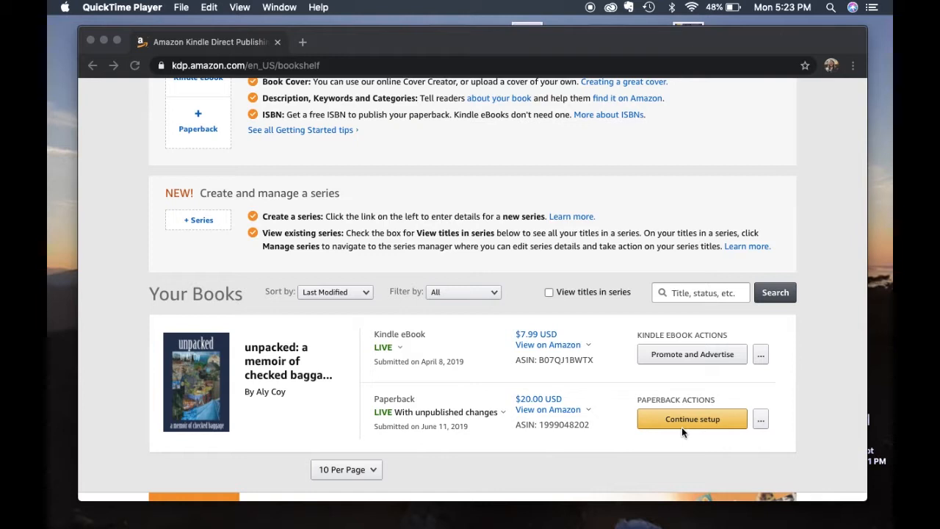
# - Continue the setup of the paperback edition of "unpacked" from the bookshelf
pyautogui.click(671, 427)
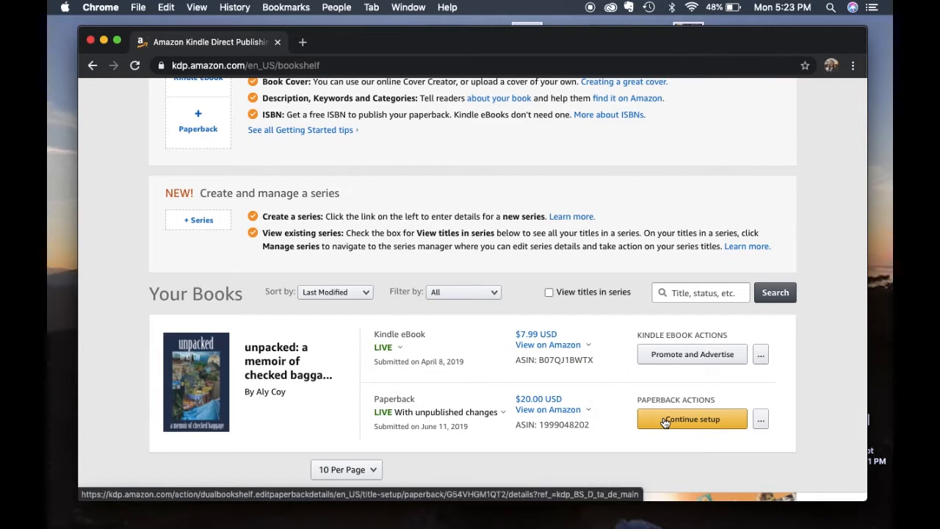
pyautogui.click(665, 422)
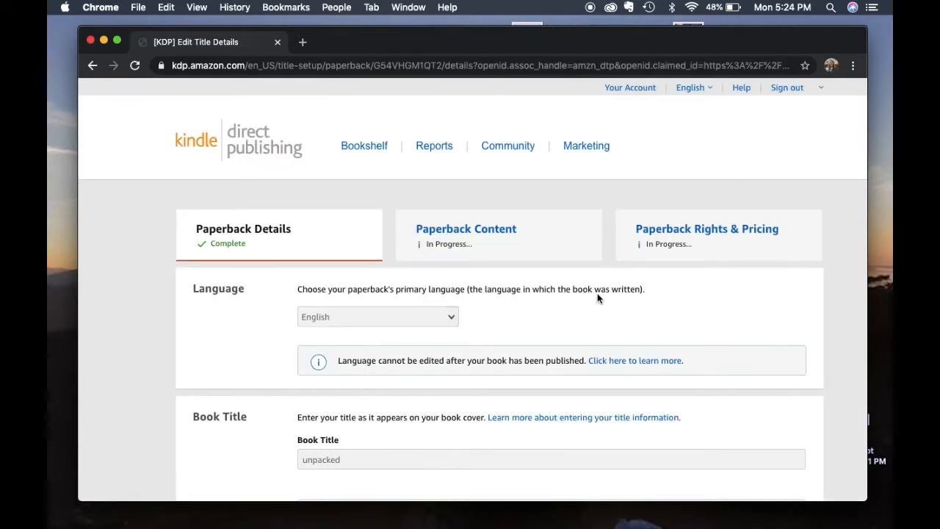
# - Review the paperback details, including language, title, subtitle, series, edition number, keywords, categories and adult content
pyautogui.scroll(-1, 598, 298)
pyautogui.scroll(1, 235, 262)
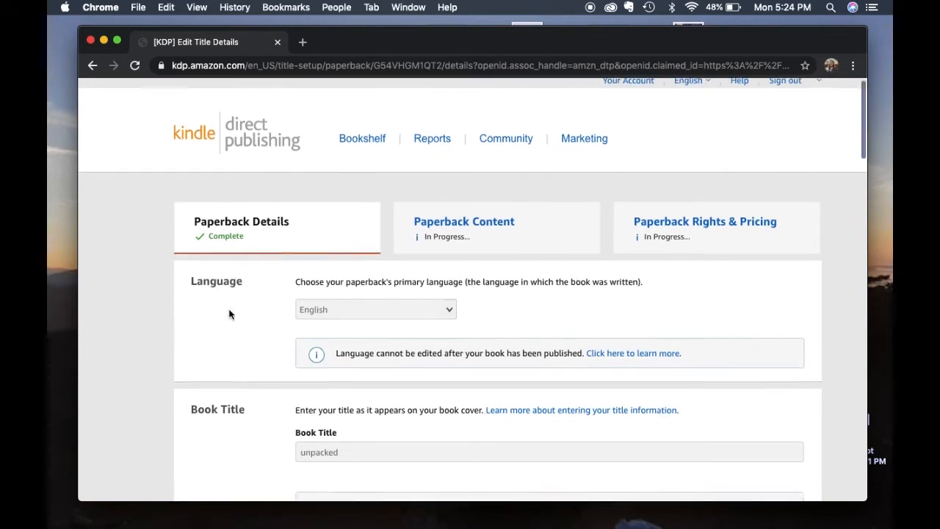
pyautogui.scroll(-1, 229, 314)
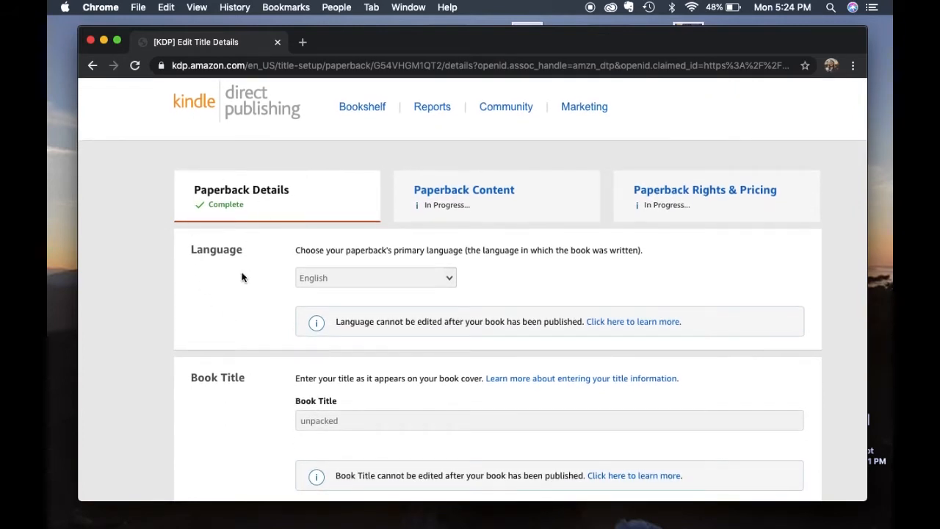
pyautogui.scroll(-2, 242, 277)
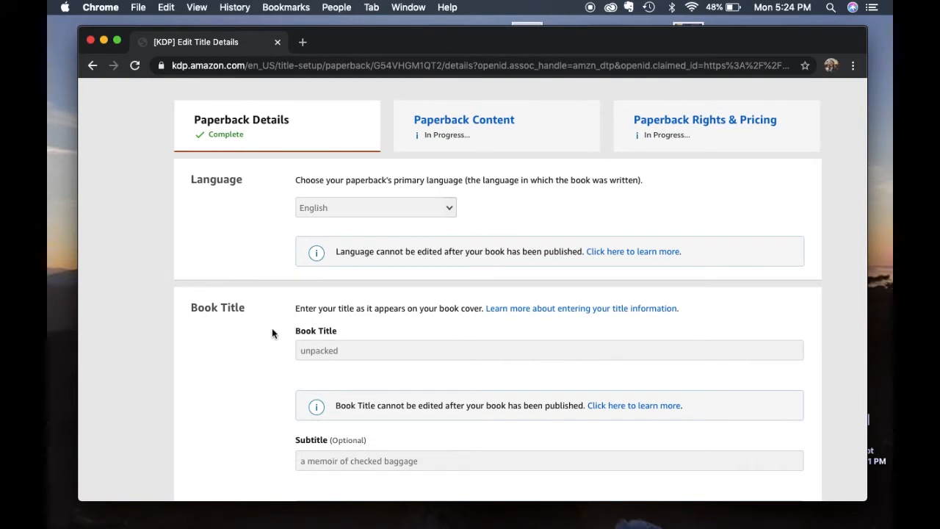
pyautogui.scroll(-3, 272, 333)
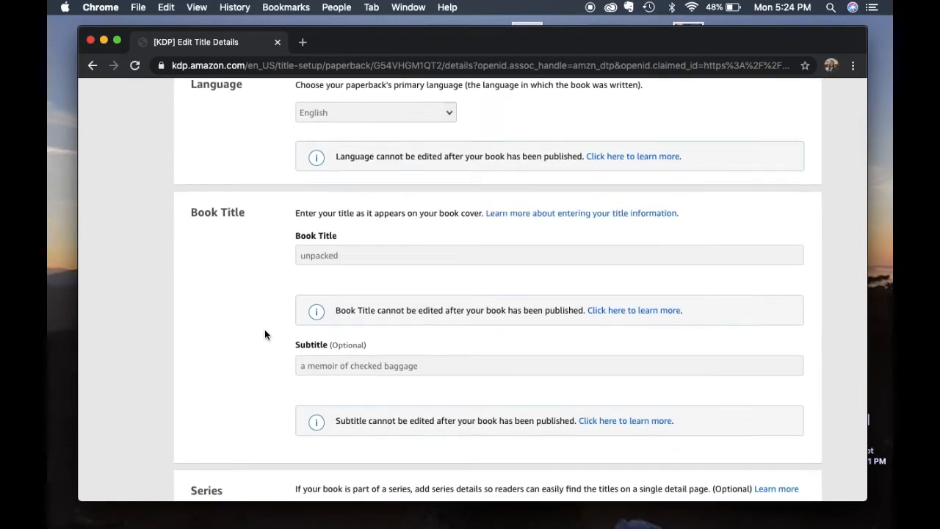
pyautogui.scroll(-1, 266, 335)
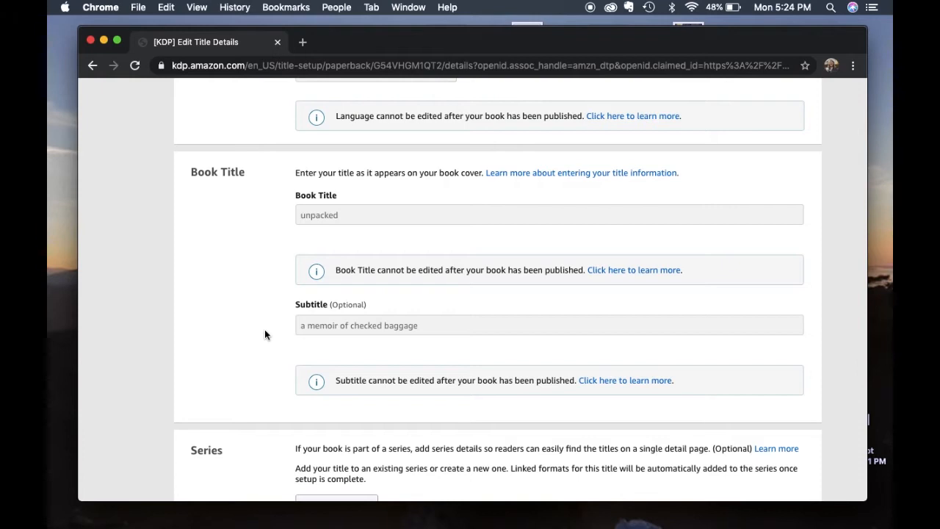
pyautogui.scroll(-1, 265, 334)
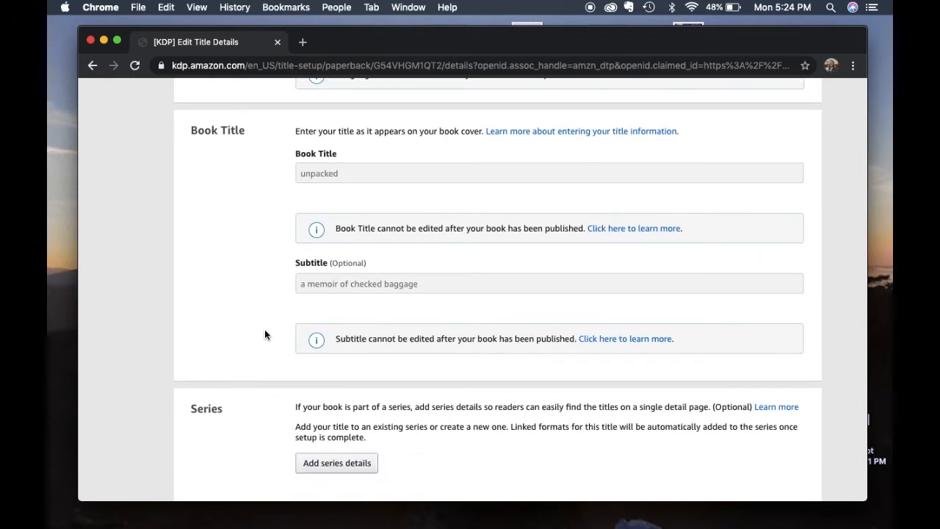
pyautogui.scroll(-1, 264, 334)
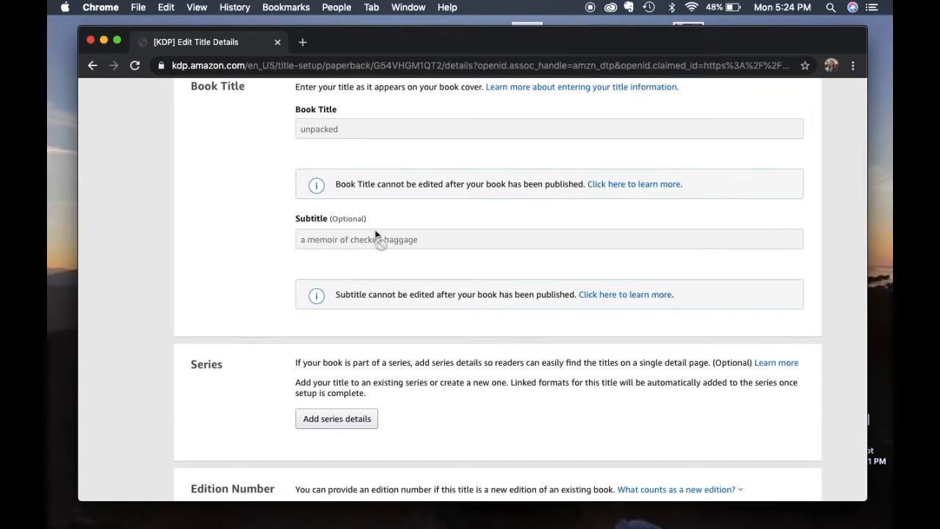
pyautogui.scroll(-3, 226, 310)
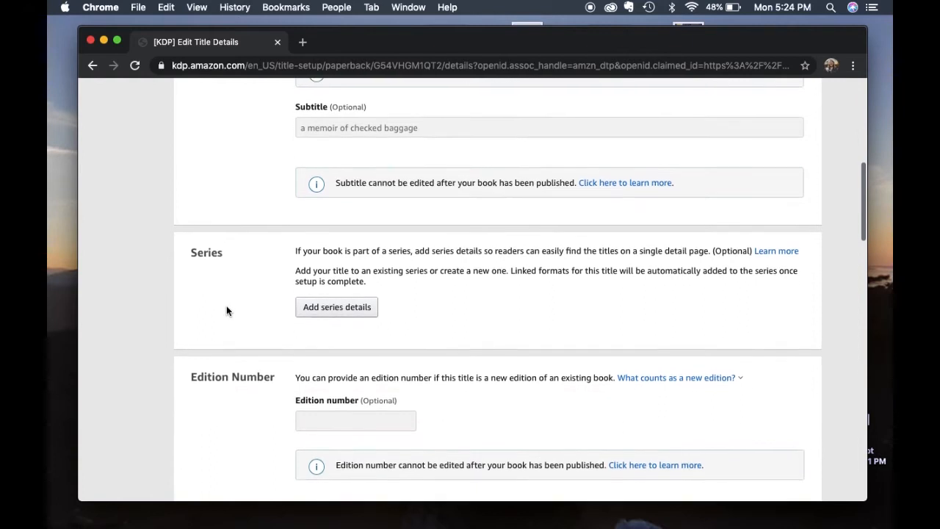
pyautogui.scroll(-1, 226, 310)
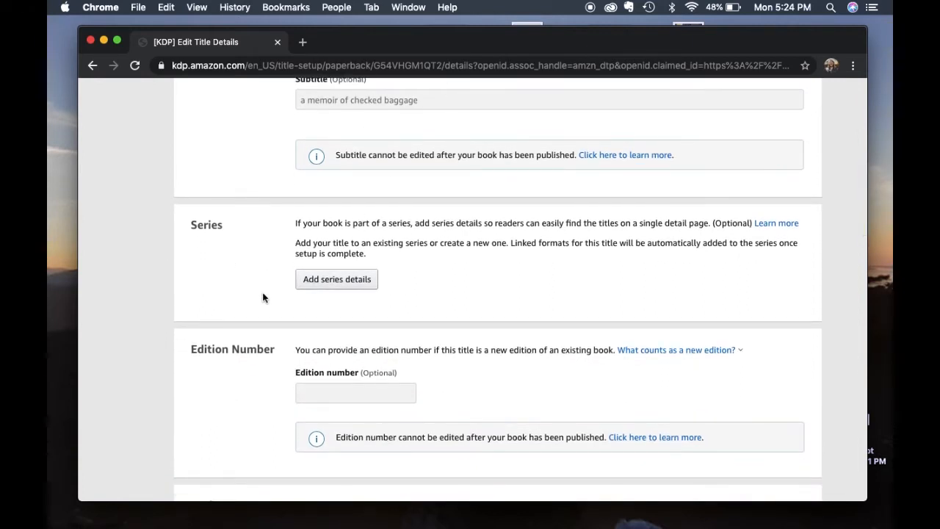
pyautogui.scroll(-5, 259, 308)
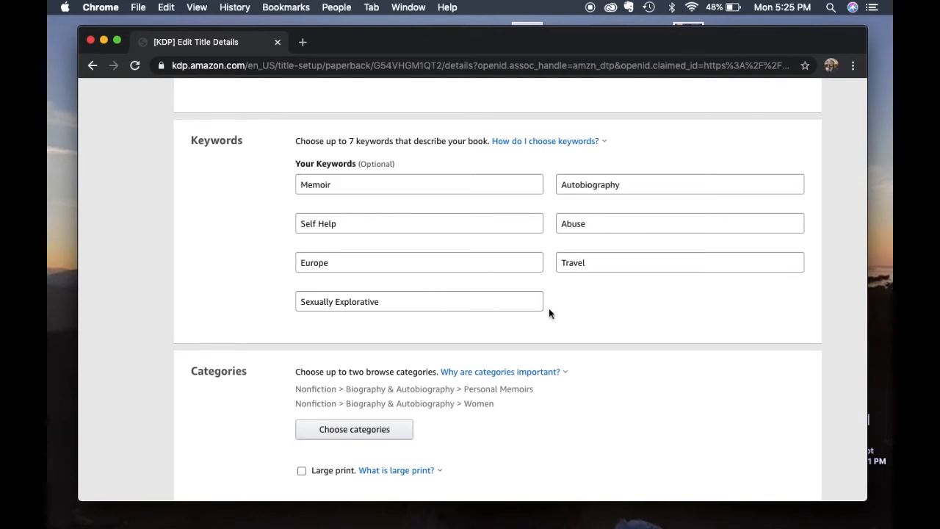
pyautogui.scroll(-5, 548, 313)
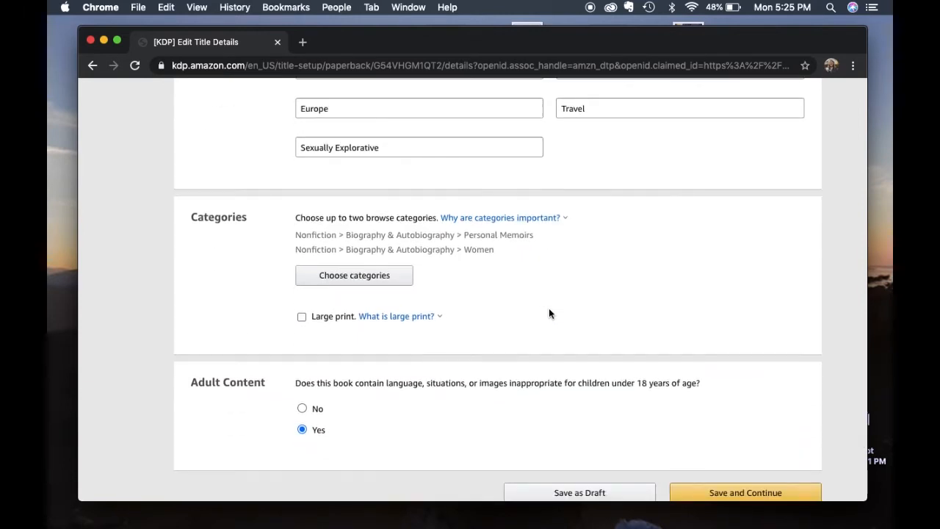
pyautogui.scroll(-3, 548, 313)
pyautogui.scroll(15, 549, 314)
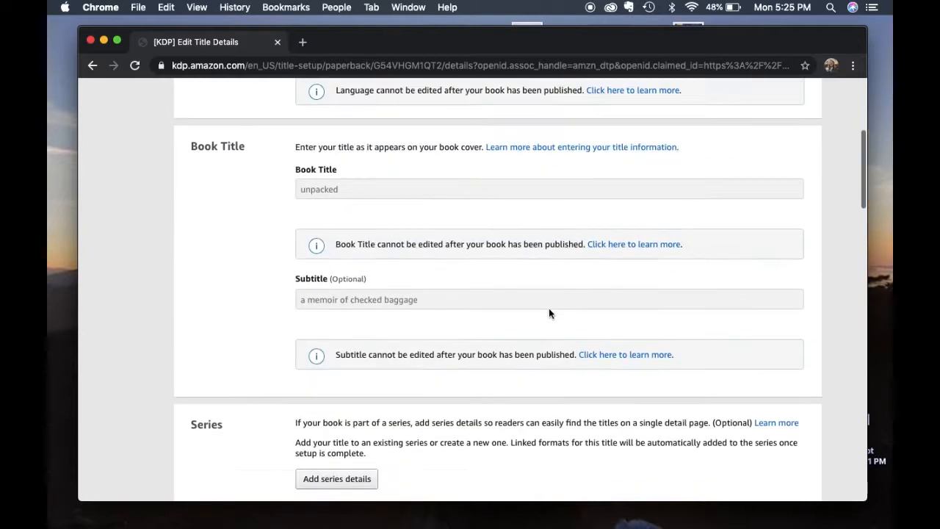
pyautogui.scroll(5, 548, 313)
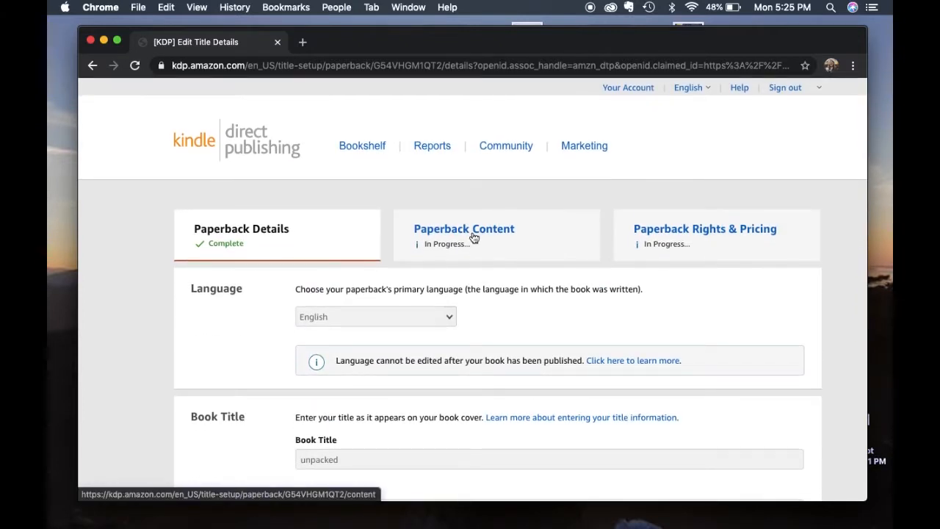
# - Open the Paperback Content section and review the ISBN, imprint explanation, publication date, paper type, trim size, bleed and cover finish
pyautogui.click(473, 237)
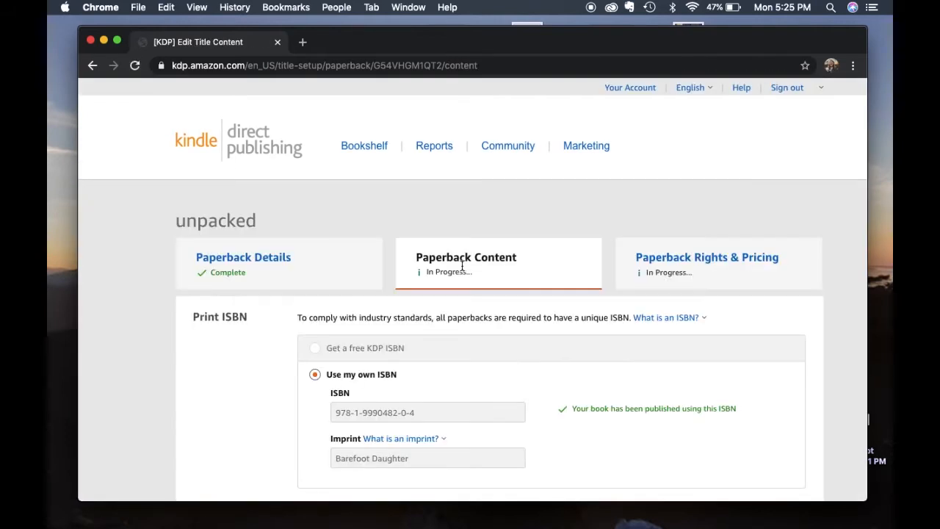
pyautogui.scroll(-1, 462, 266)
pyautogui.scroll(-4, 462, 266)
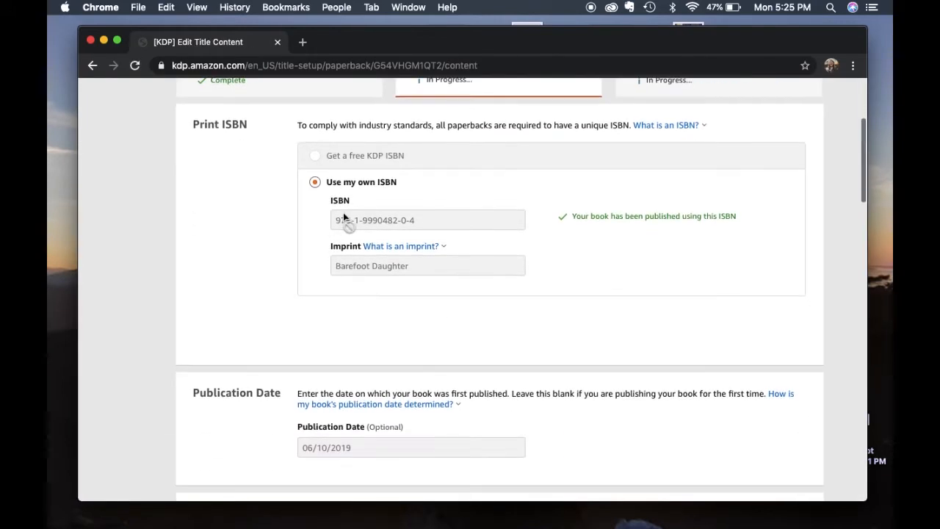
pyautogui.scroll(-1, 417, 231)
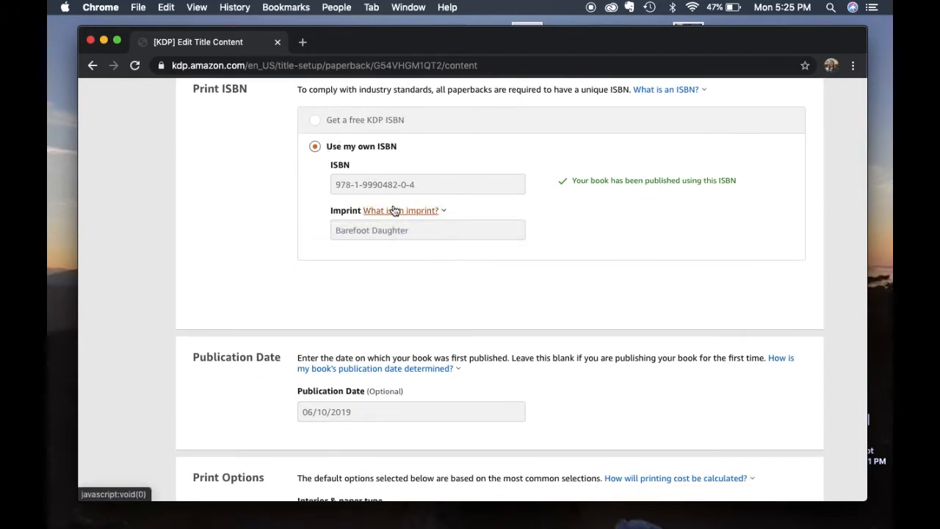
pyautogui.moveTo(394, 210)
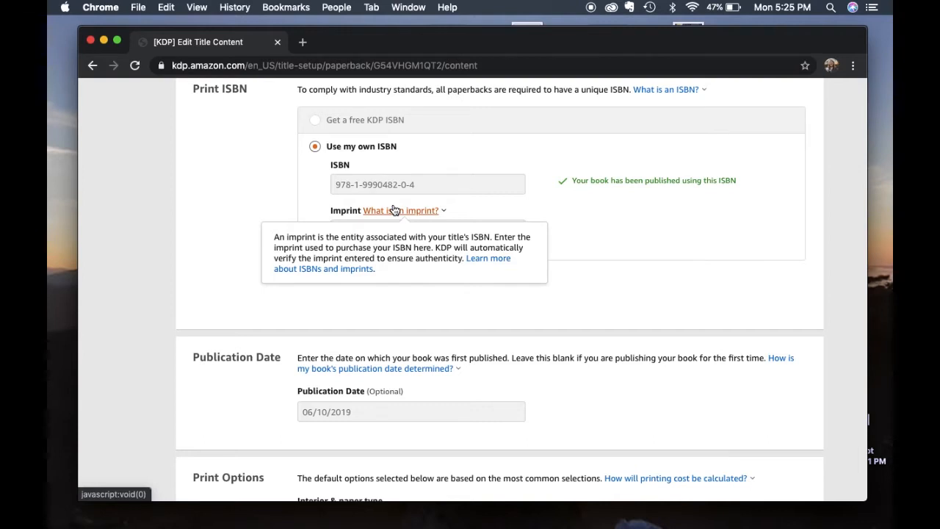
pyautogui.scroll(-3, 393, 205)
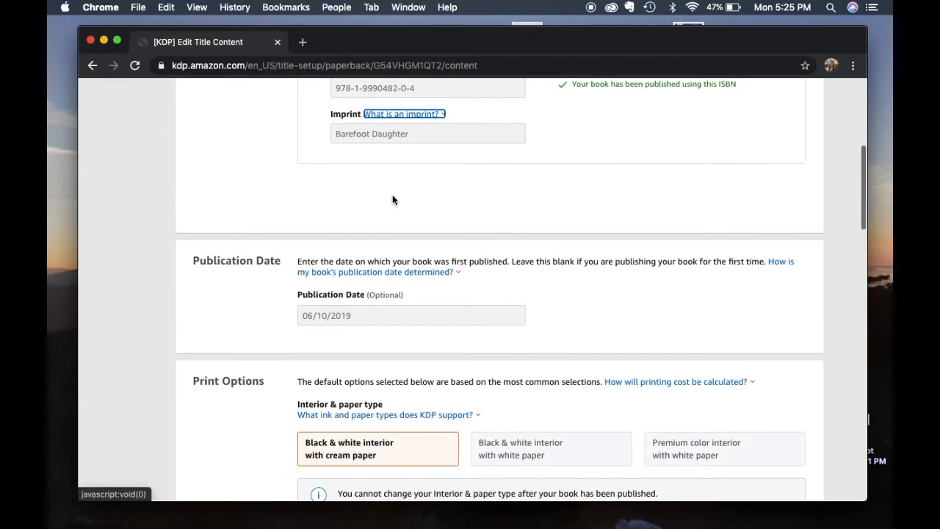
pyautogui.scroll(-3, 392, 200)
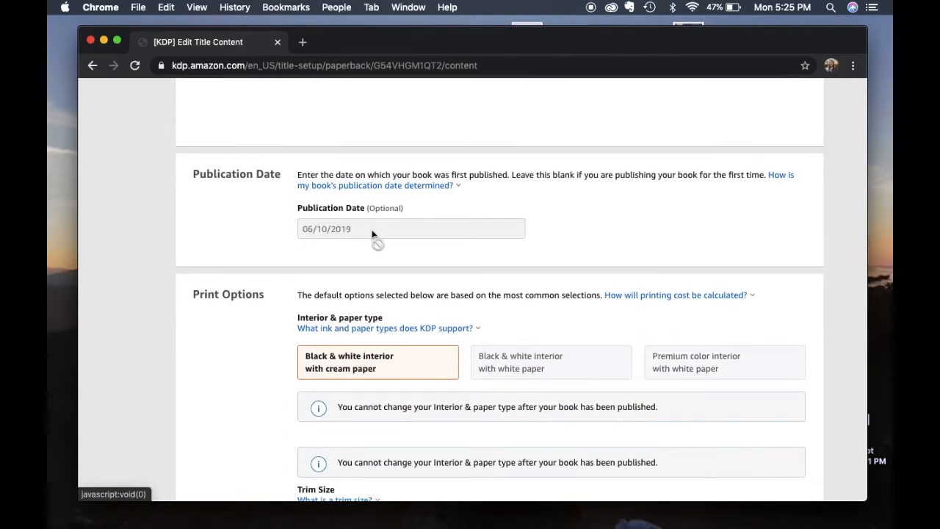
pyautogui.scroll(-6, 372, 229)
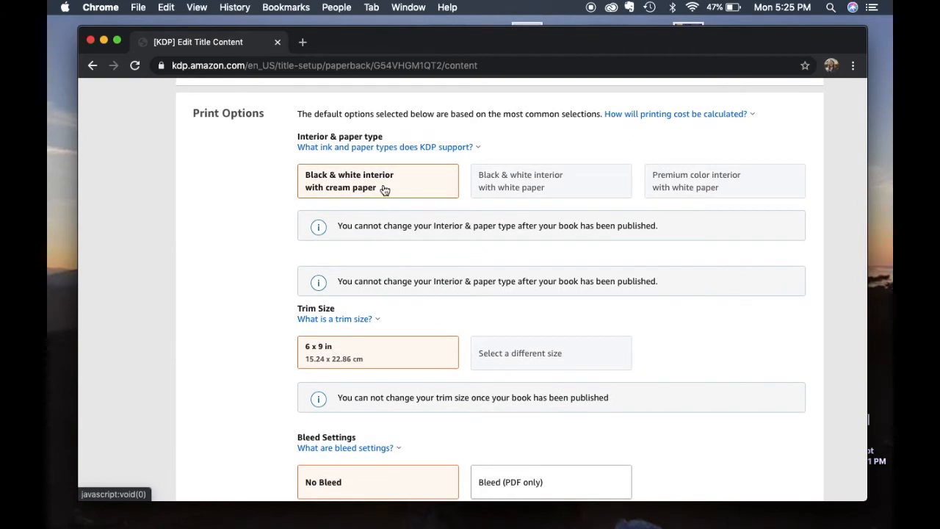
pyautogui.scroll(-2, 383, 189)
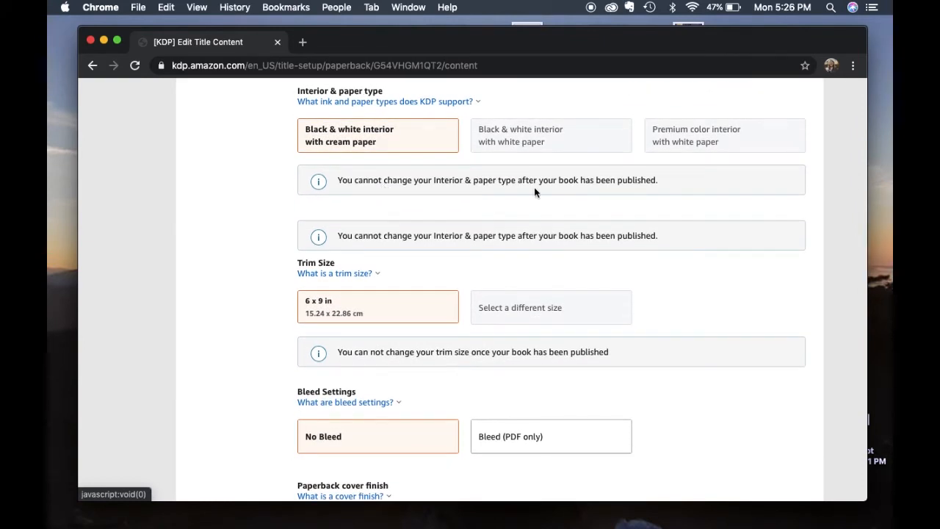
pyautogui.scroll(-5, 509, 245)
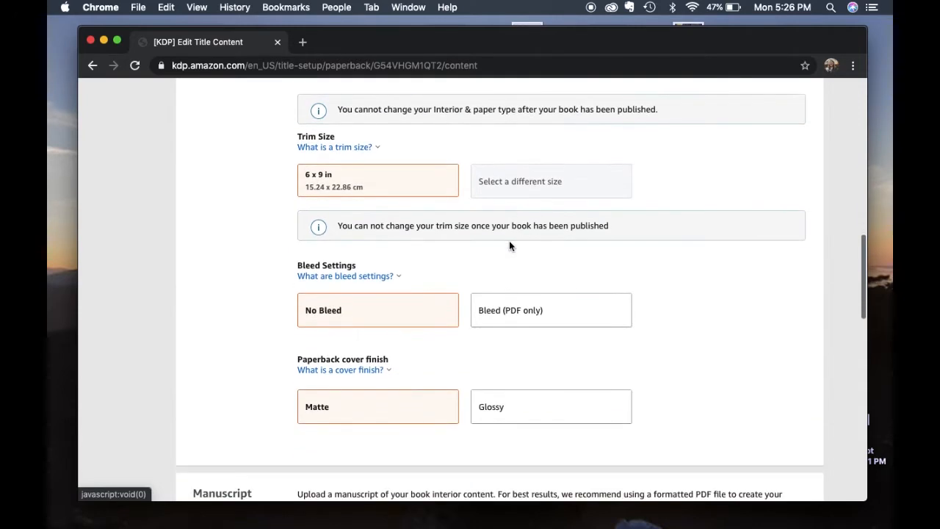
# - Upload "final copy unpacked printed 2nd.2 edition.pdf" from the 2020 folder as the paperback manuscript
pyautogui.scroll(-8, 510, 245)
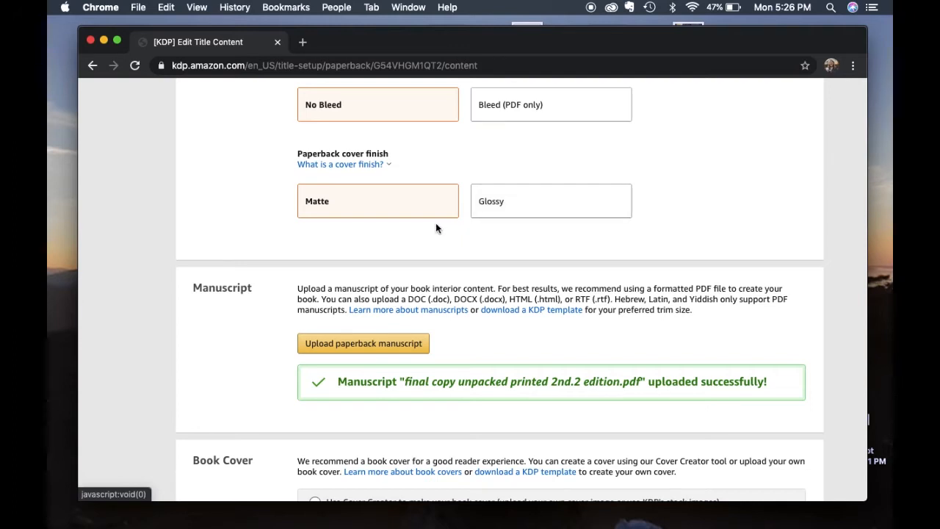
pyautogui.scroll(-4, 489, 228)
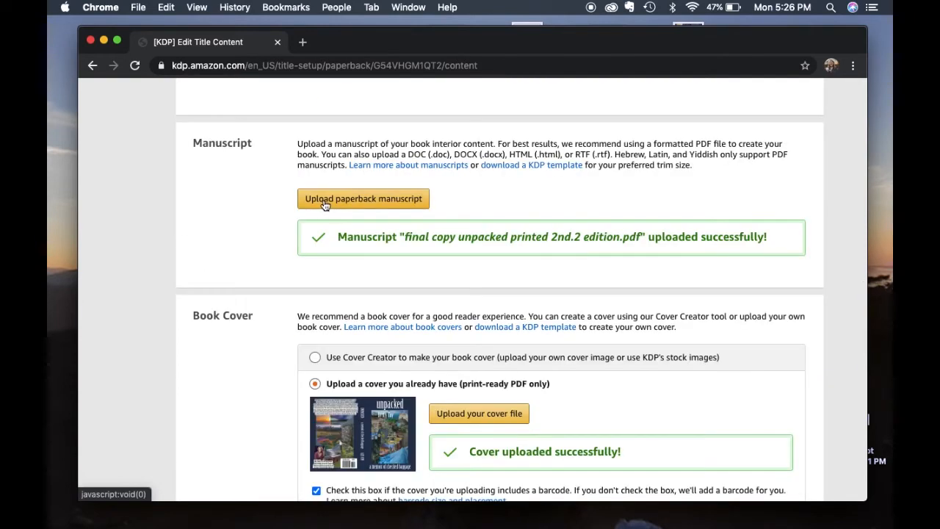
pyautogui.click(363, 206)
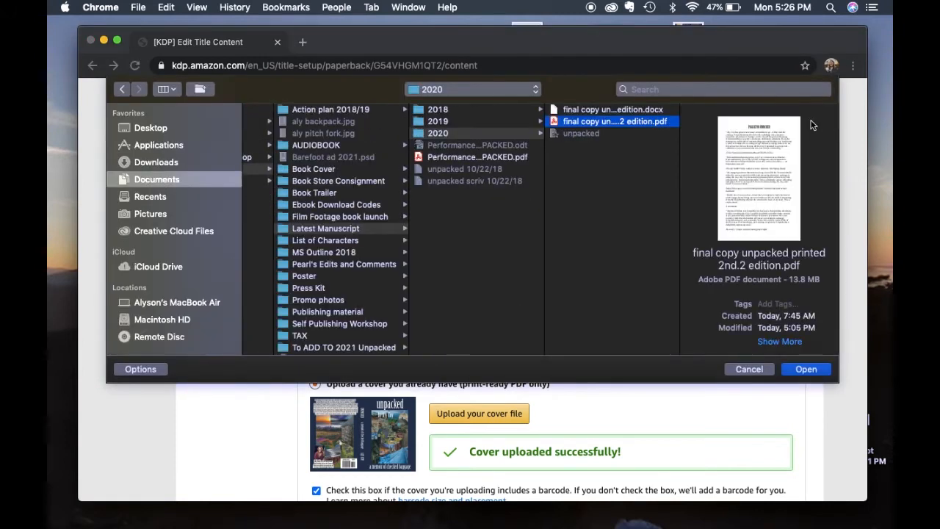
pyautogui.click(806, 369)
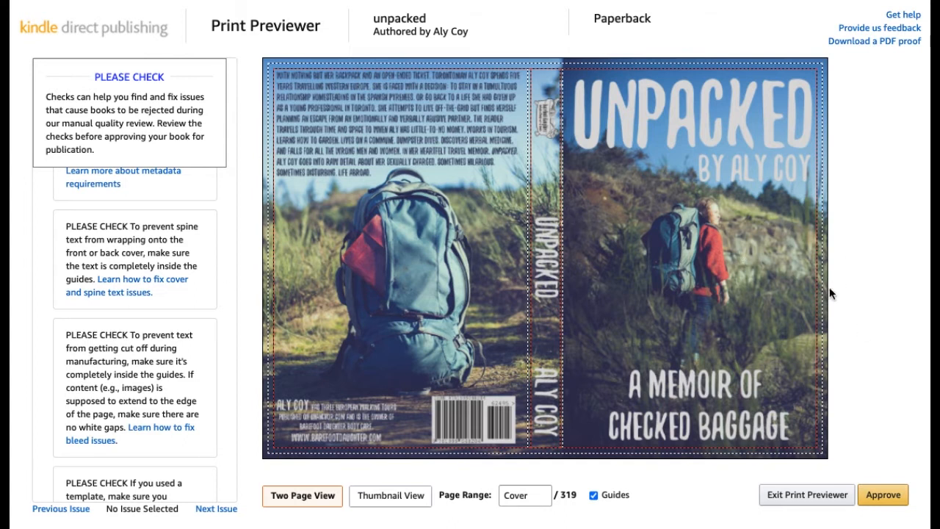
# - Inspect the cover up close in the Print Previewer, checking the back-cover text, spine and barcode against the guides, and return to the full cover
pyautogui.moveTo(805, 252)
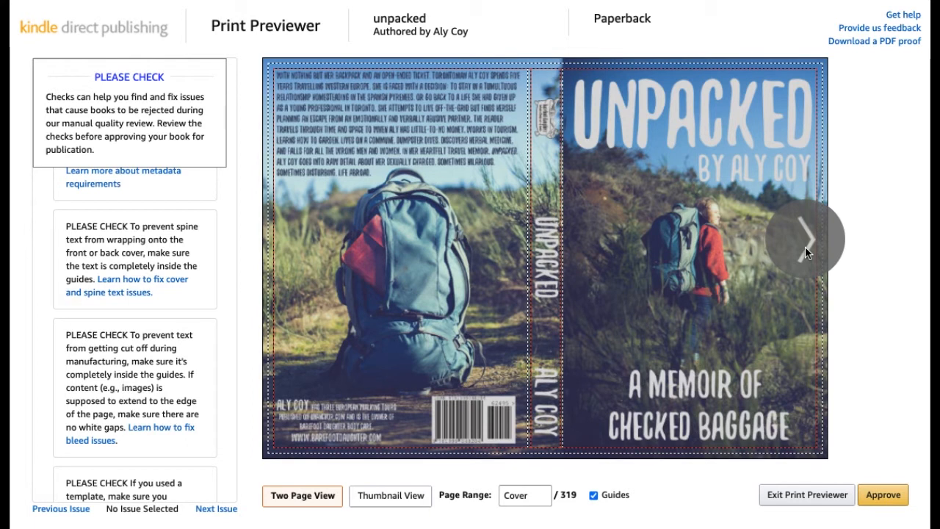
pyautogui.click(429, 147)
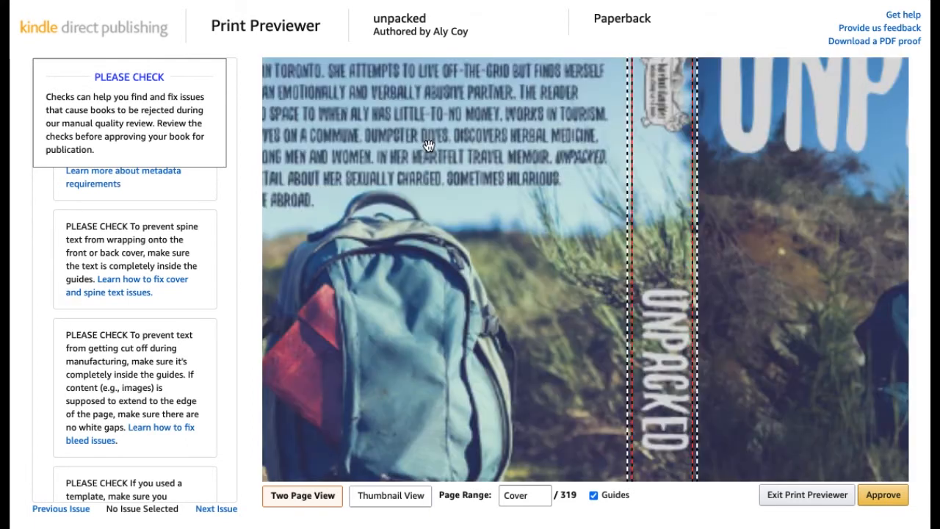
pyautogui.moveTo(560, 195); pyautogui.dragTo(776, 301)
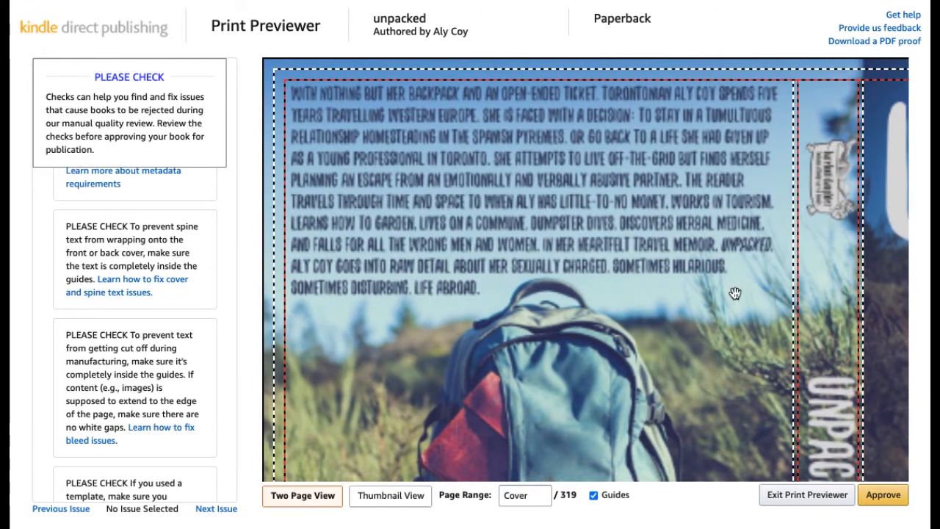
pyautogui.moveTo(490, 283); pyautogui.dragTo(465, 271)
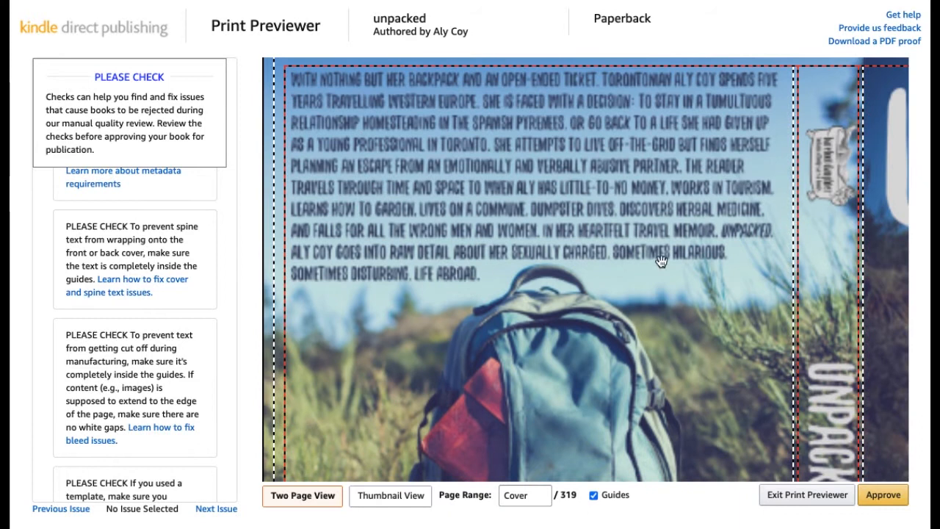
pyautogui.moveTo(675, 251); pyautogui.dragTo(457, 241)
pyautogui.moveTo(621, 200); pyautogui.dragTo(542, 226)
pyautogui.moveTo(432, 248); pyautogui.dragTo(665, 242)
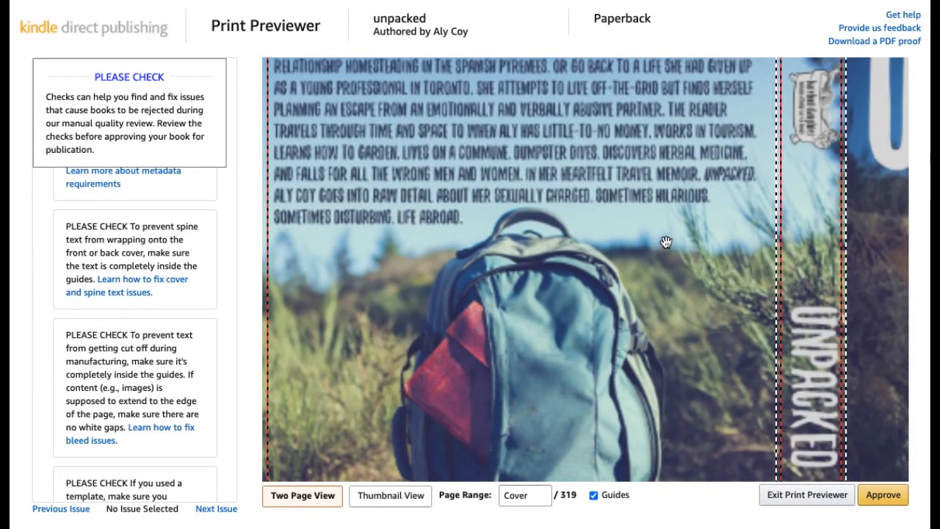
pyautogui.moveTo(543, 270); pyautogui.dragTo(592, 111)
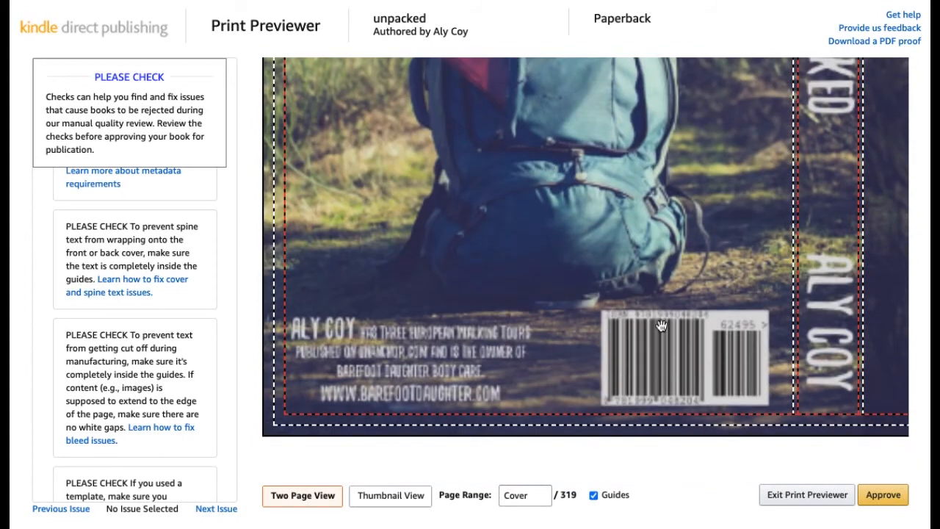
pyautogui.hotkey('ctrl', '-')
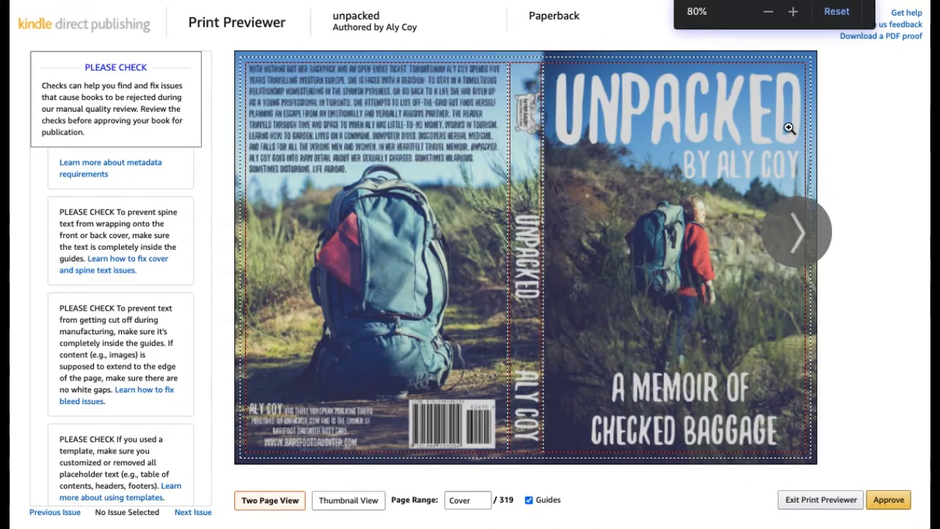
# - Page through the front matter in the Print Previewer, checking the praise, title, copyright, dedication and introduction pages up to Chapter 1
pyautogui.click(797, 248)
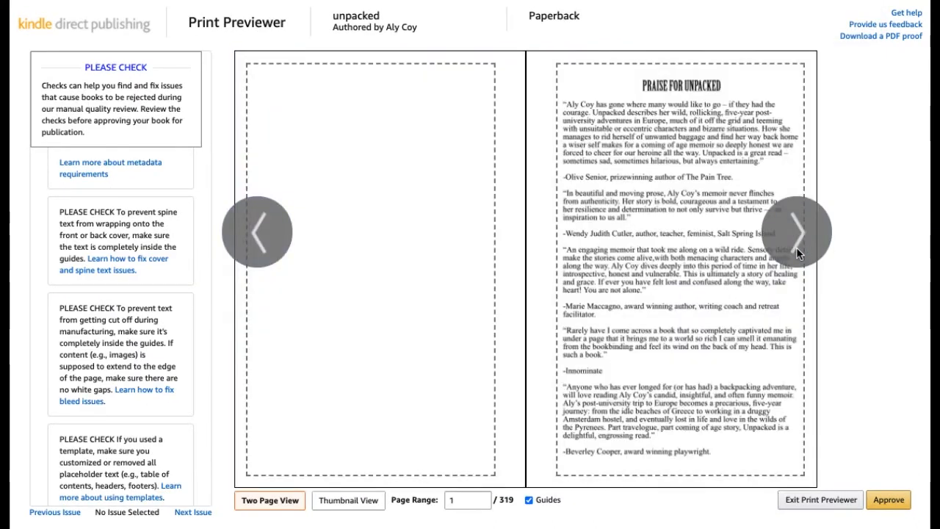
pyautogui.click(796, 243)
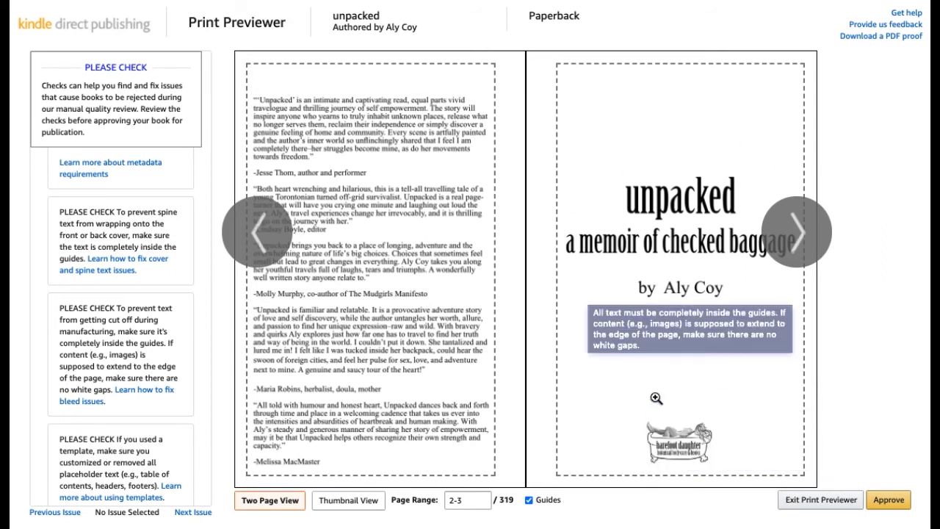
pyautogui.click(804, 235)
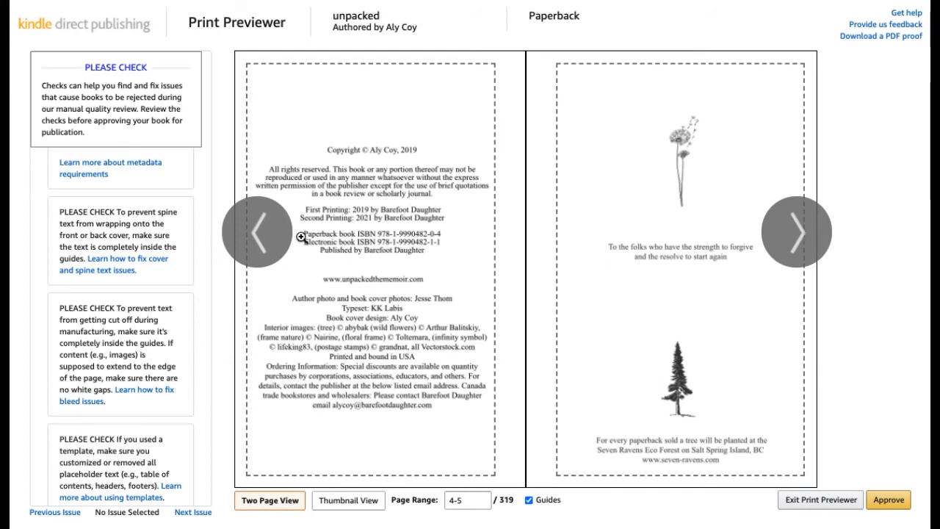
pyautogui.click(274, 231)
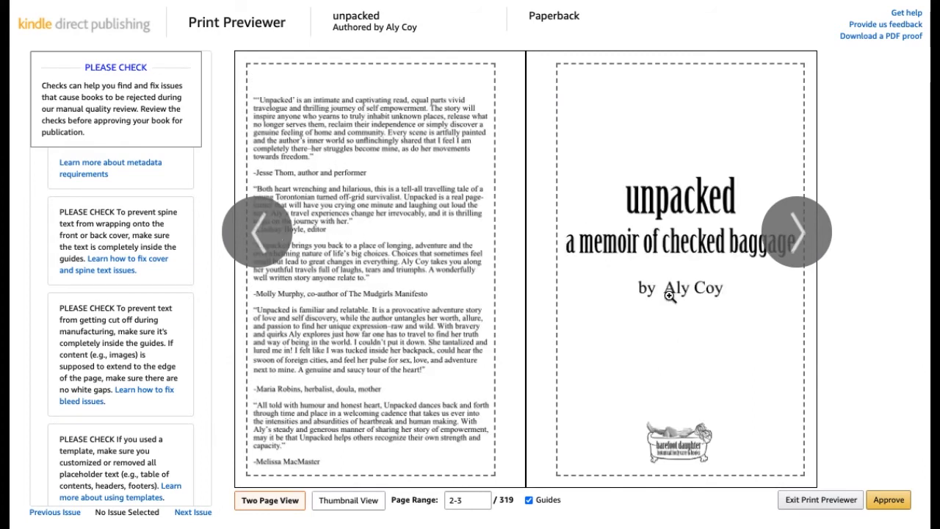
pyautogui.click(791, 232)
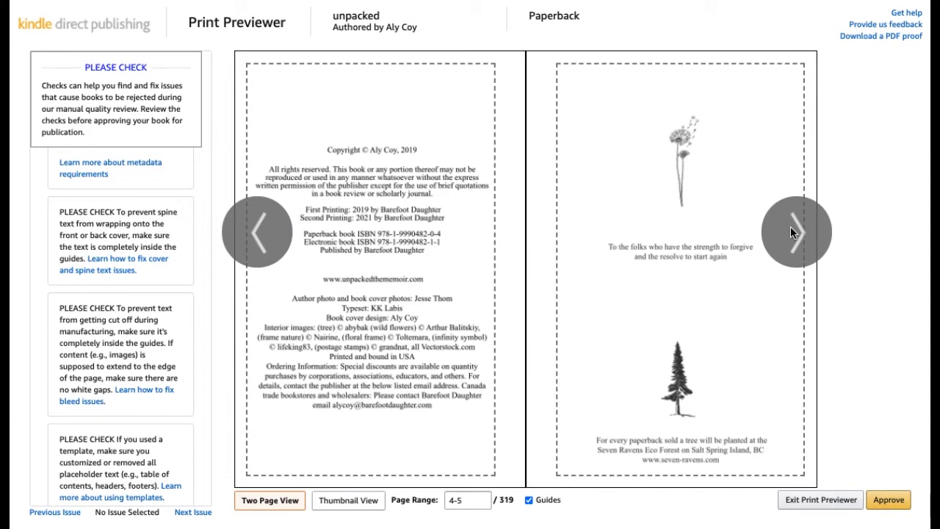
pyautogui.click(790, 226)
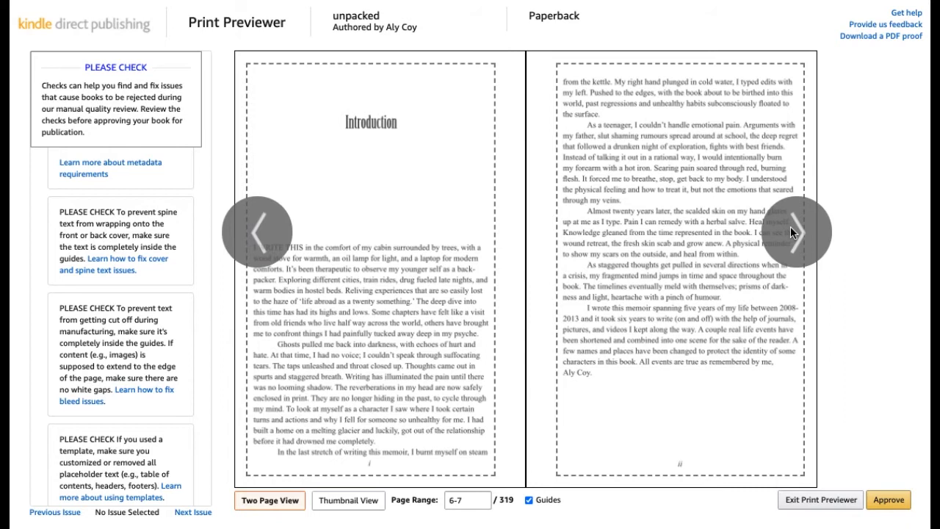
pyautogui.click(790, 226)
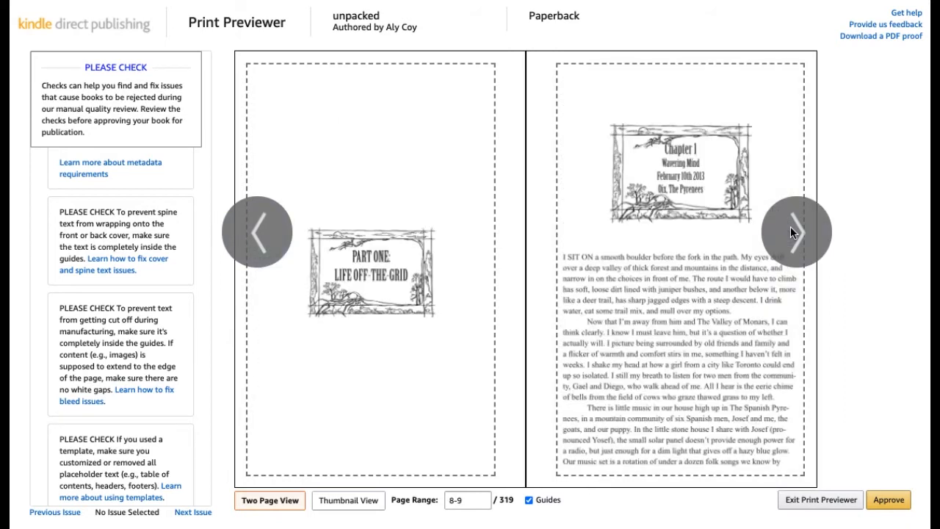
# - Page through the Chapter 1 text up to pages 20-21, checking the running headers, page numbers and body text against the guides
pyautogui.click(791, 226)
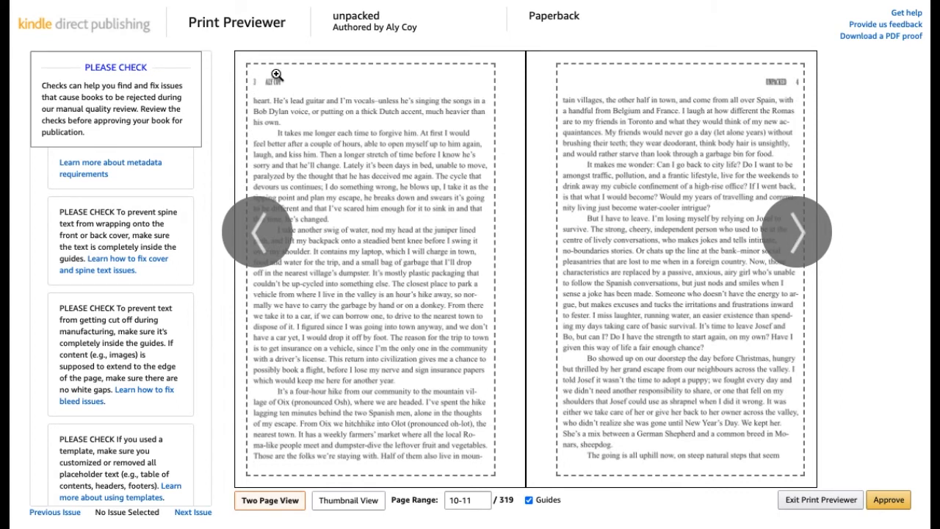
pyautogui.moveTo(276, 75)
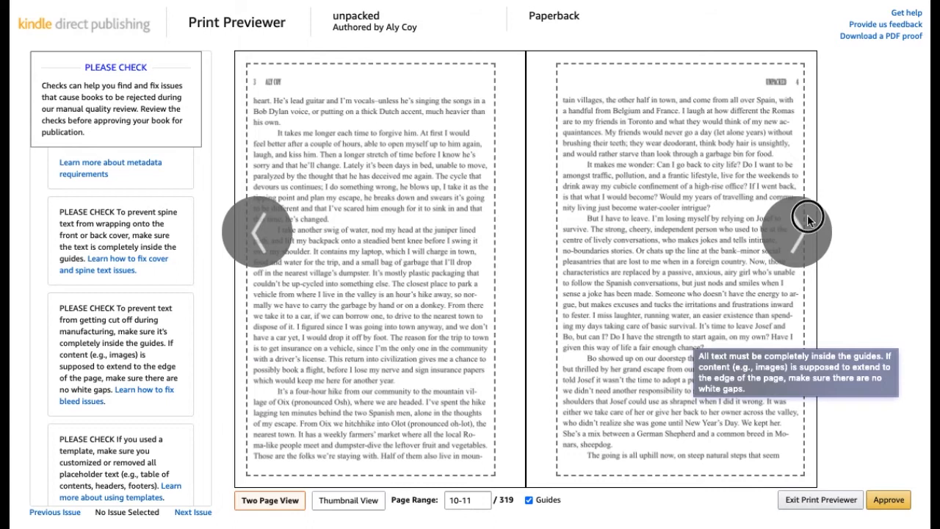
pyautogui.click(797, 234)
pyautogui.click(797, 234)
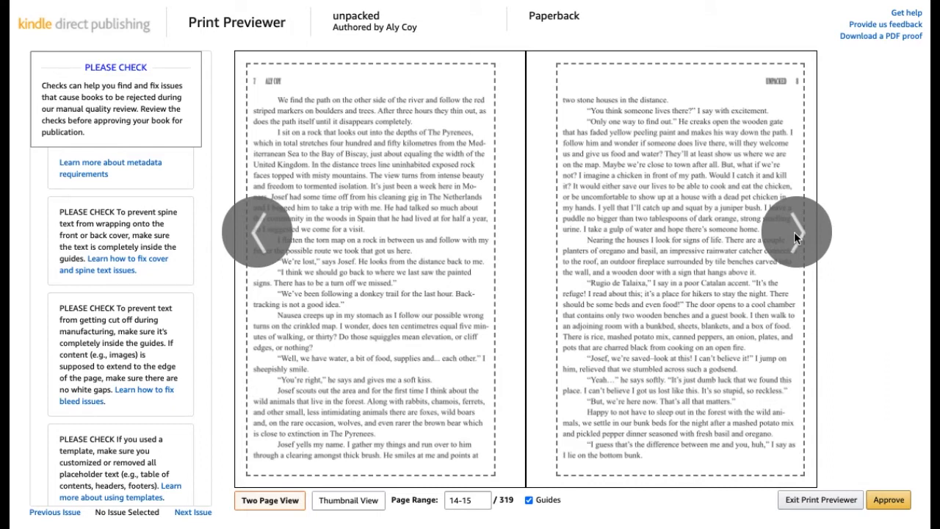
pyautogui.click(797, 234)
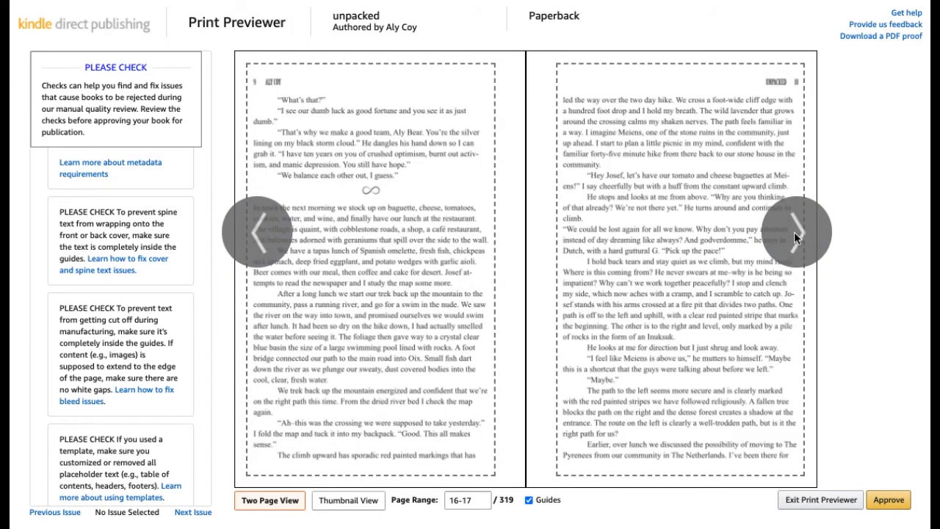
pyautogui.click(797, 233)
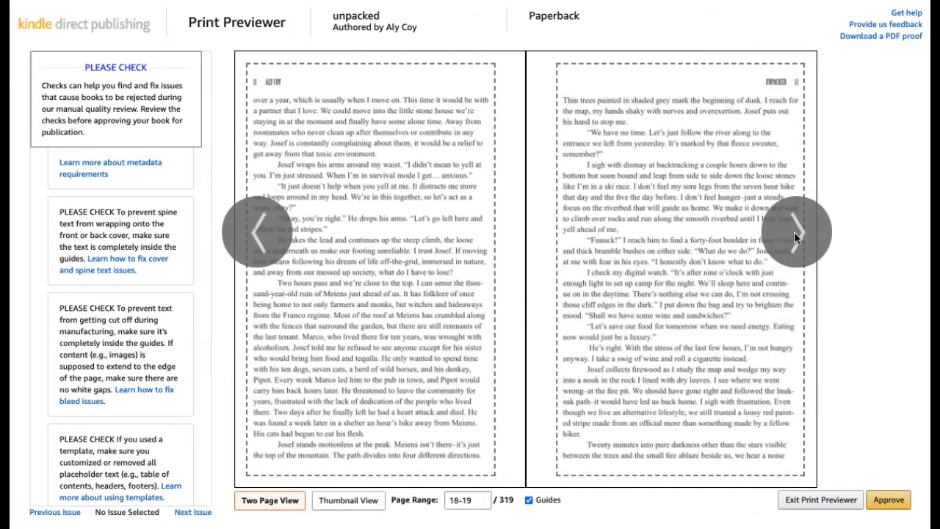
pyautogui.click(797, 233)
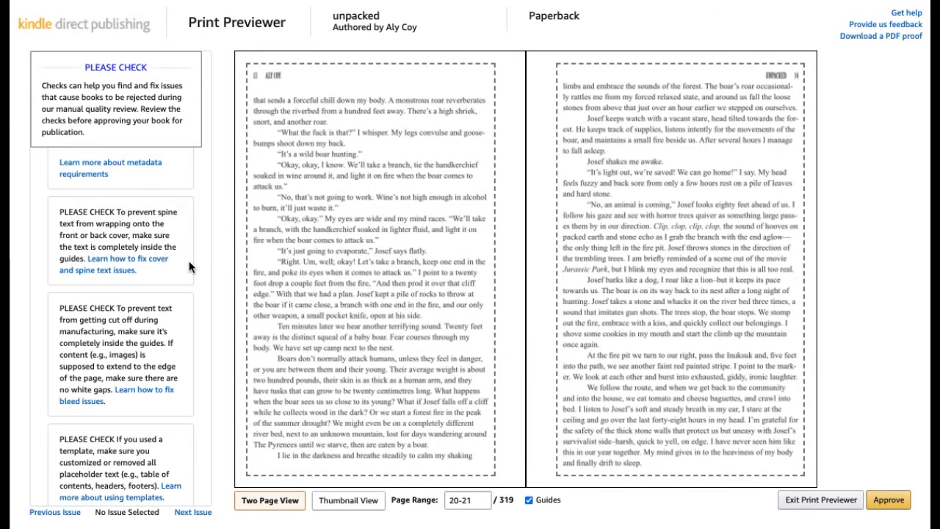
# - Review the previewer's check notes on matching title, author, ISBN and binding details, spine text, cut-off text and template placeholders
pyautogui.scroll(-1, 132, 305)
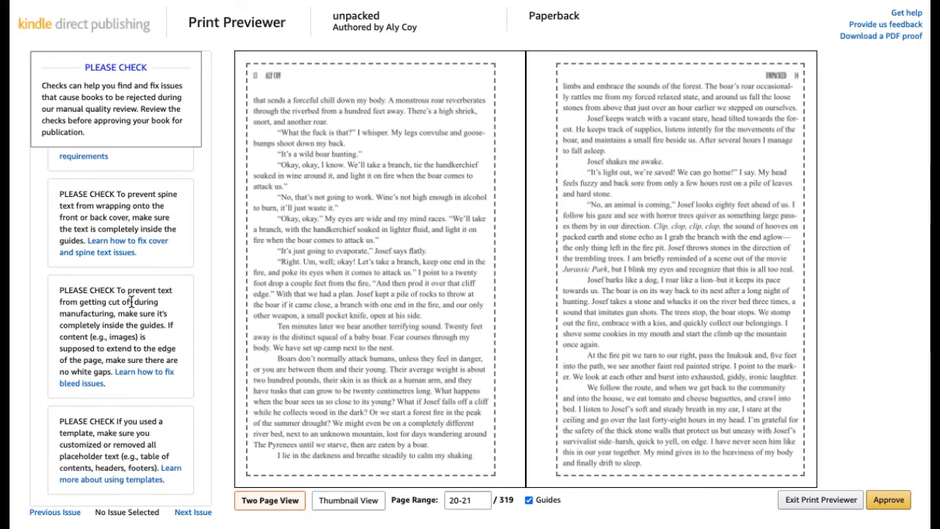
pyautogui.scroll(3, 132, 301)
pyautogui.scroll(3, 131, 301)
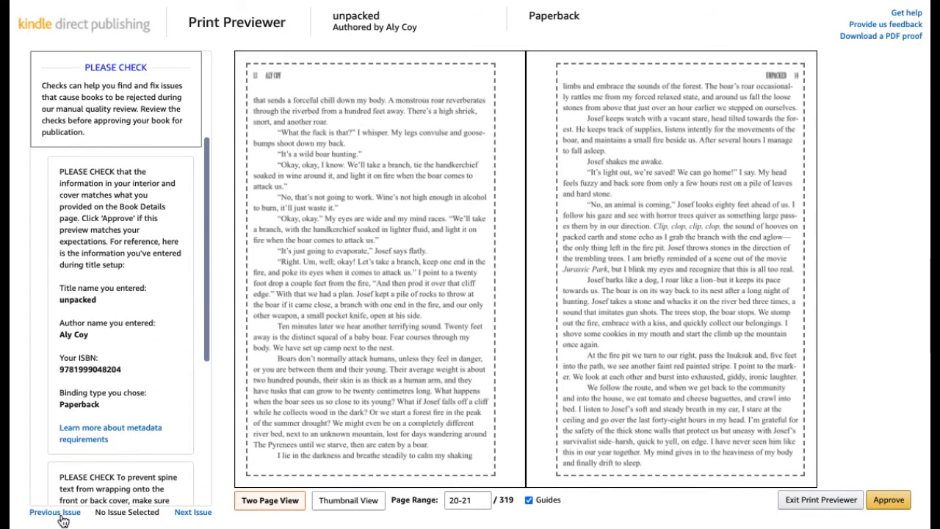
pyautogui.scroll(1, 122, 259)
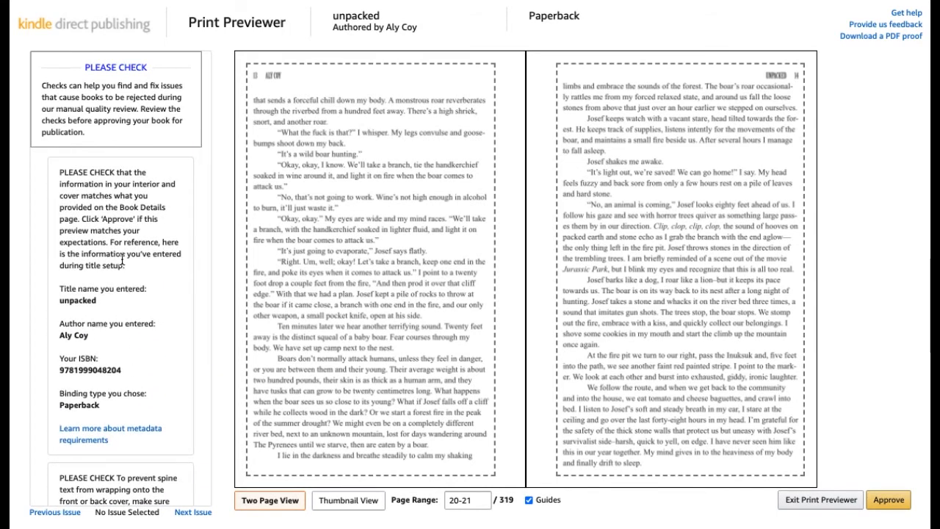
pyautogui.scroll(-1, 110, 243)
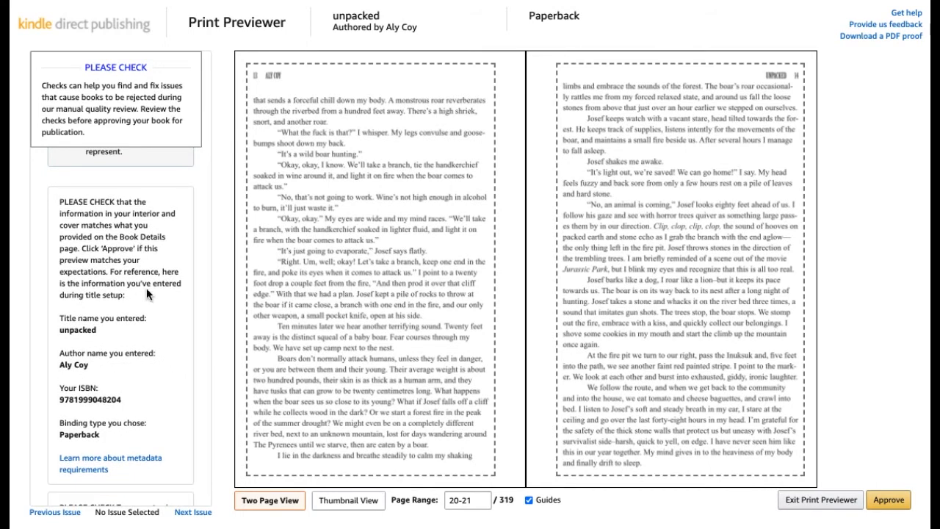
pyautogui.scroll(-1, 146, 294)
pyautogui.scroll(-3, 146, 294)
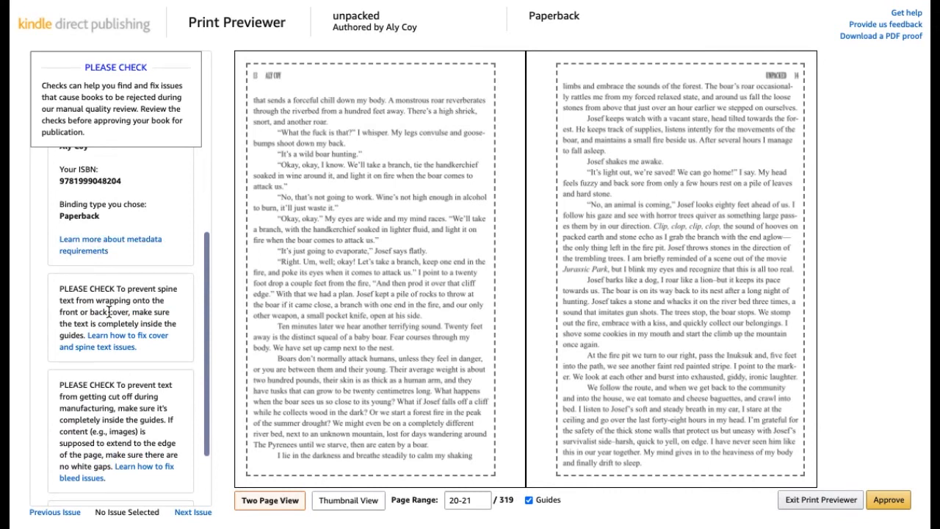
pyautogui.scroll(-1, 110, 317)
pyautogui.scroll(-1, 110, 317)
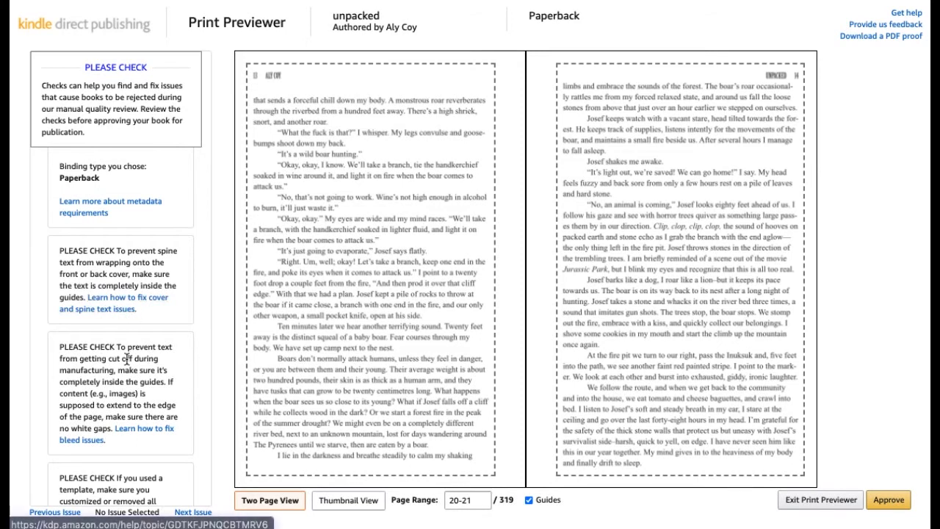
pyautogui.scroll(-3, 126, 358)
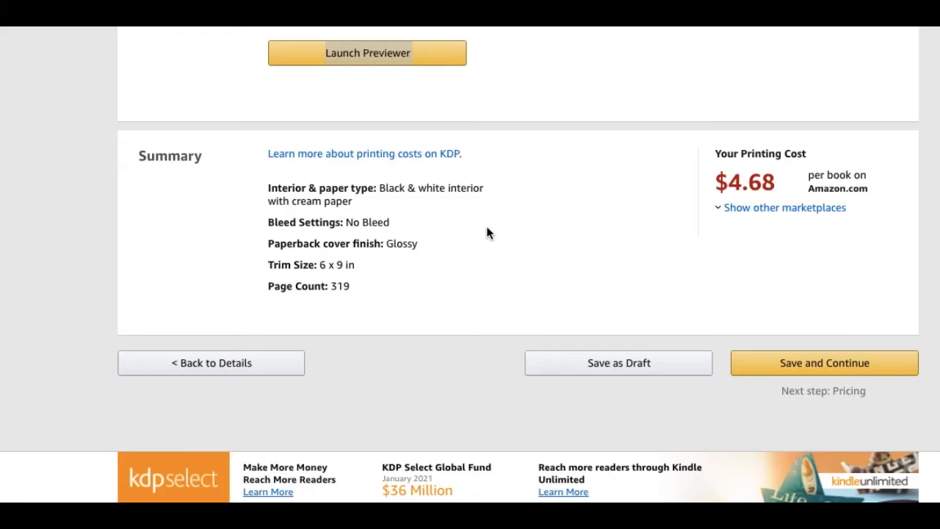
# - Review the uploaded cover, print summary and printing cost, and save the paperback content to continue to Rights & Pricing
pyautogui.scroll(2, 485, 223)
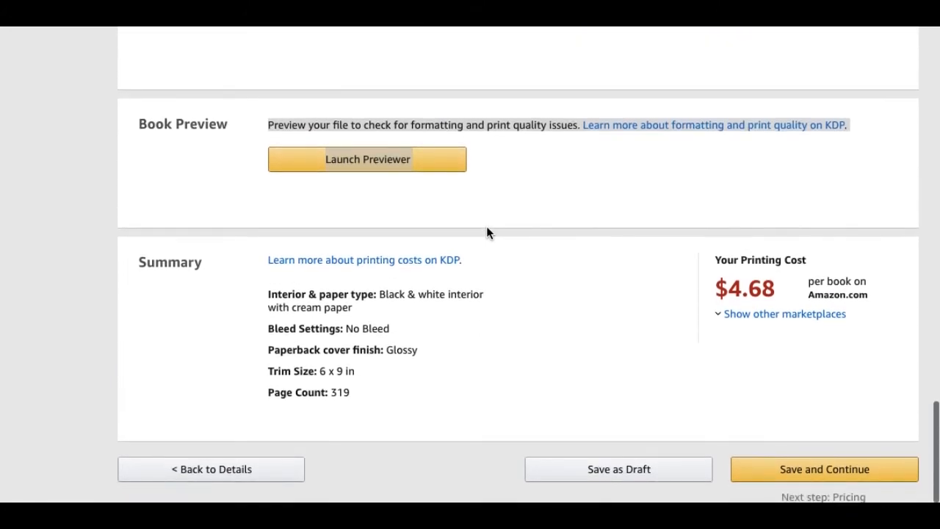
pyautogui.scroll(4, 349, 168)
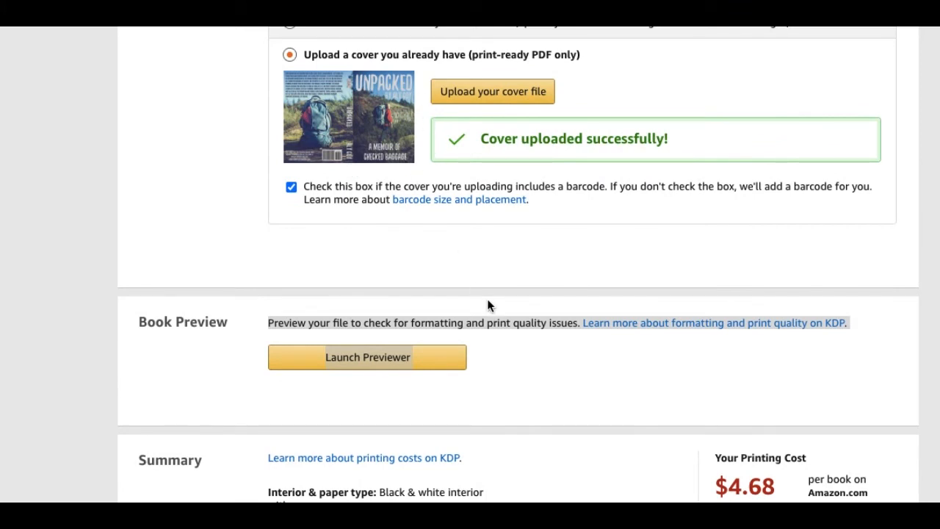
pyautogui.scroll(-4, 488, 303)
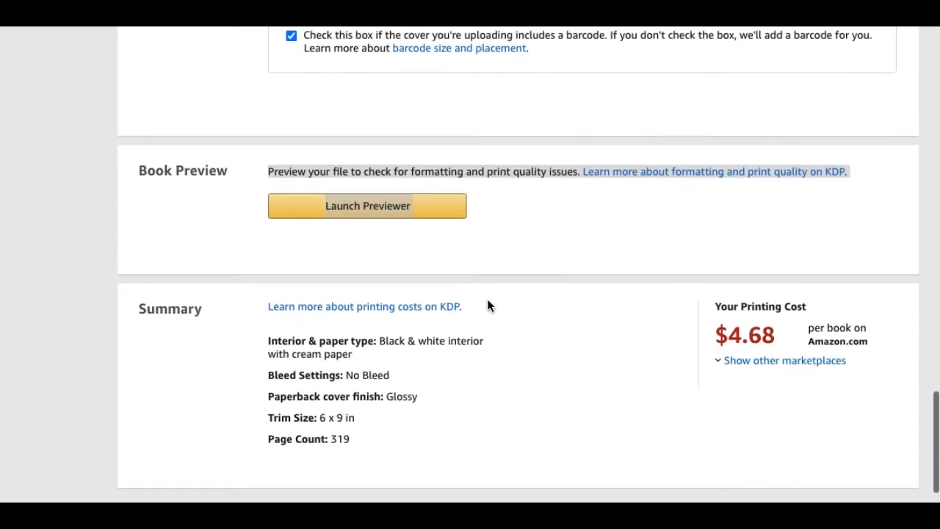
pyautogui.scroll(-2, 487, 301)
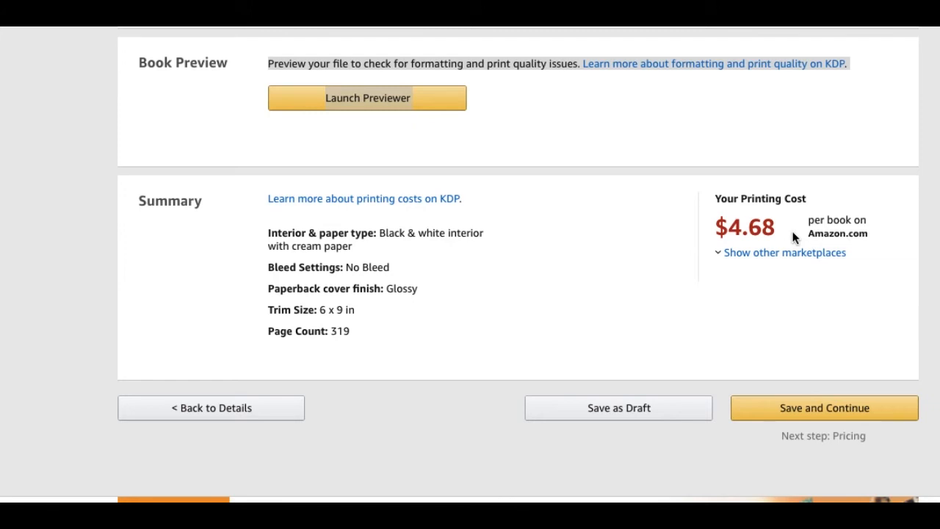
pyautogui.click(816, 410)
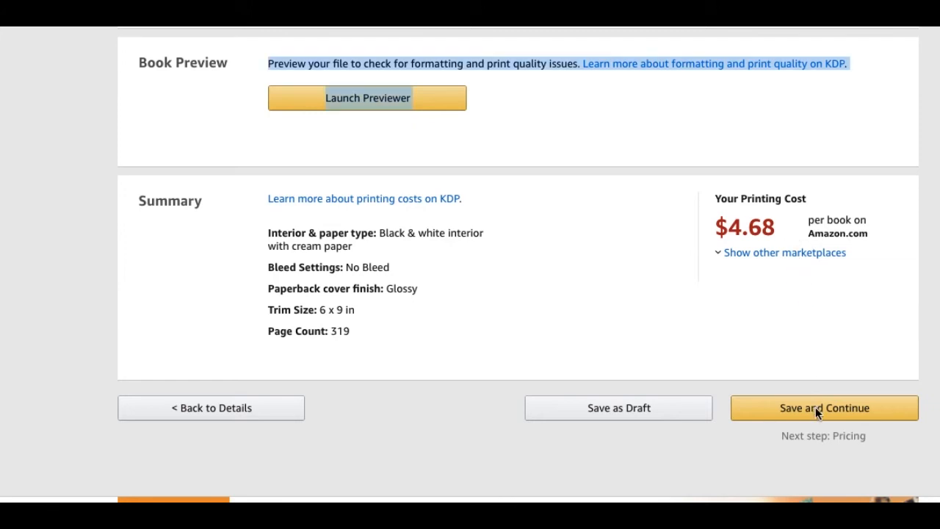
pyautogui.click(815, 408)
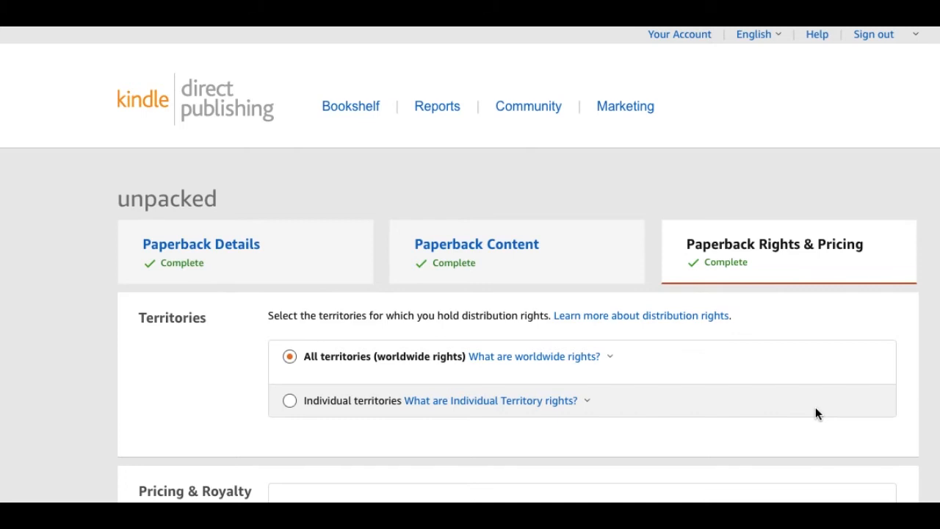
# - Review the territory rights options and the Amazon.com list price, including the explanations of worldwide rights and the minimum list price
pyautogui.scroll(-1, 815, 408)
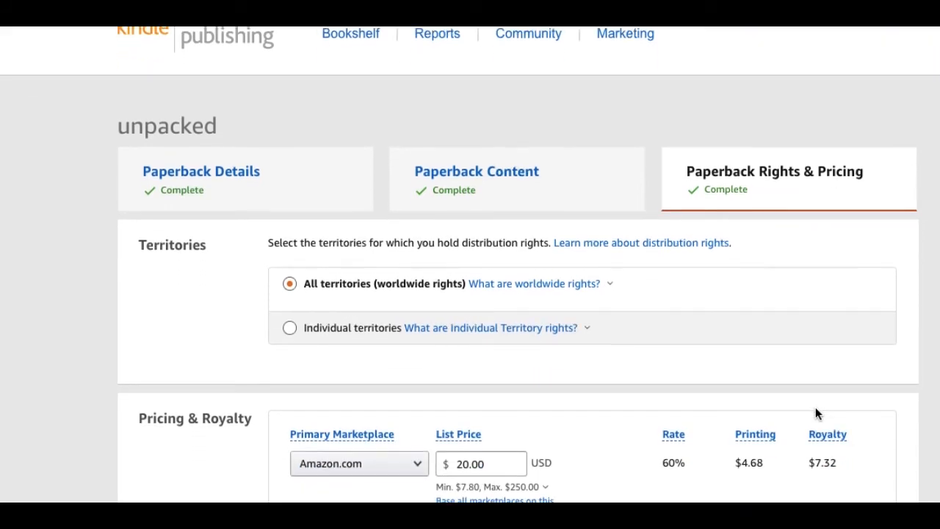
pyautogui.scroll(-1, 815, 413)
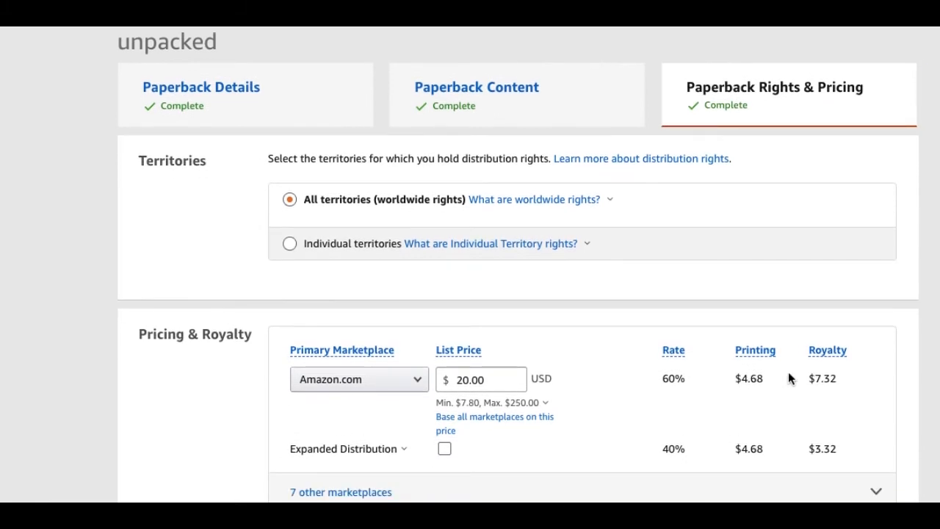
pyautogui.moveTo(574, 210)
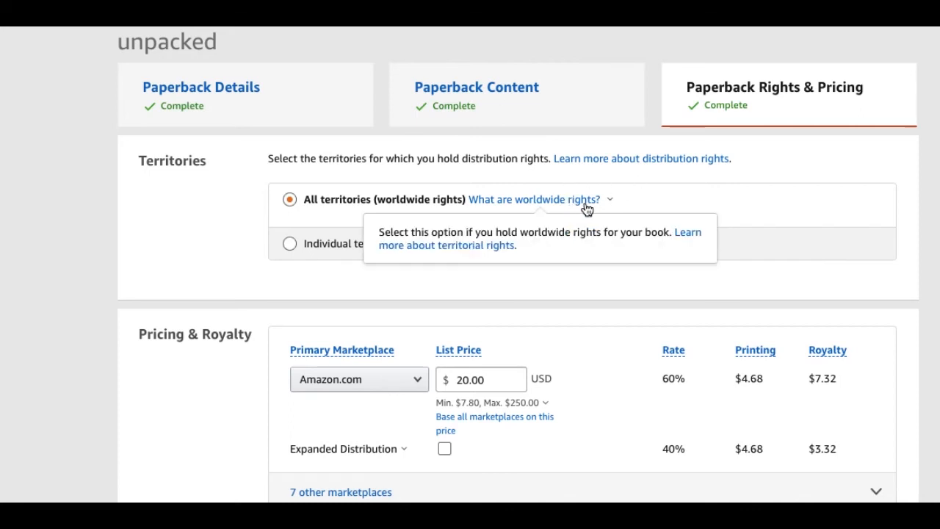
pyautogui.scroll(-1, 791, 221)
pyautogui.scroll(-3, 792, 220)
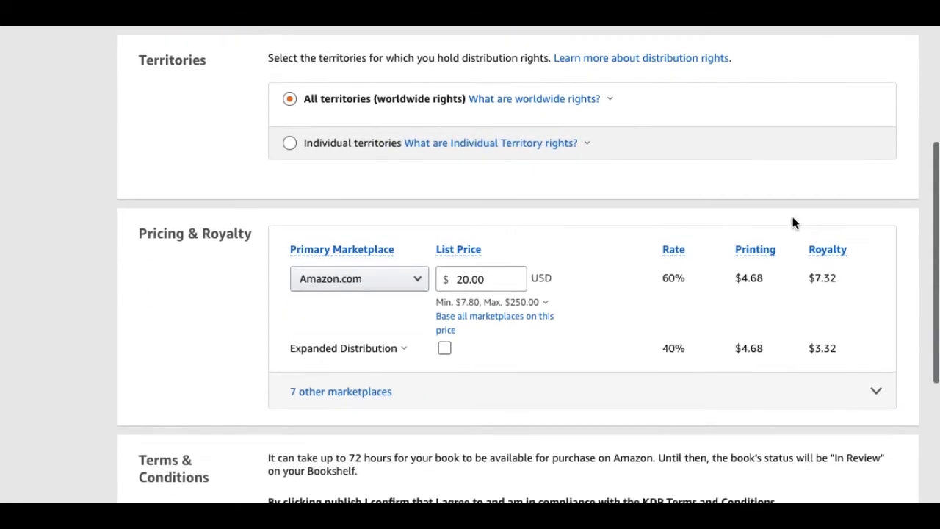
pyautogui.moveTo(505, 243)
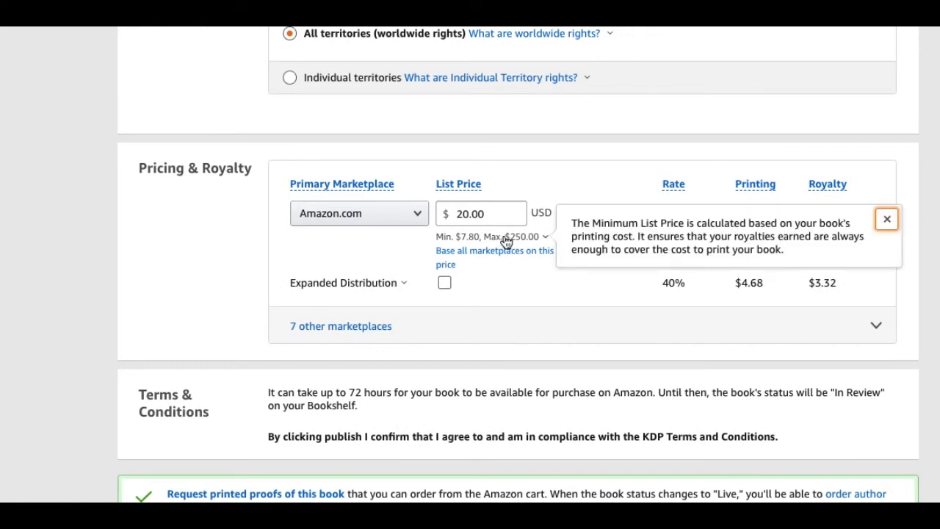
pyautogui.click(529, 160)
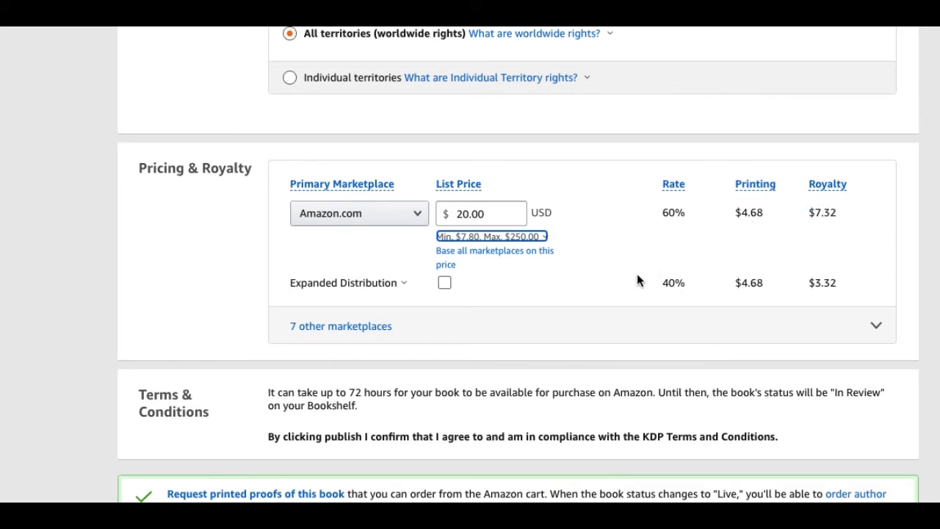
# - Expand the other marketplaces and review their list prices, printing costs and royalties
pyautogui.scroll(-1, 633, 282)
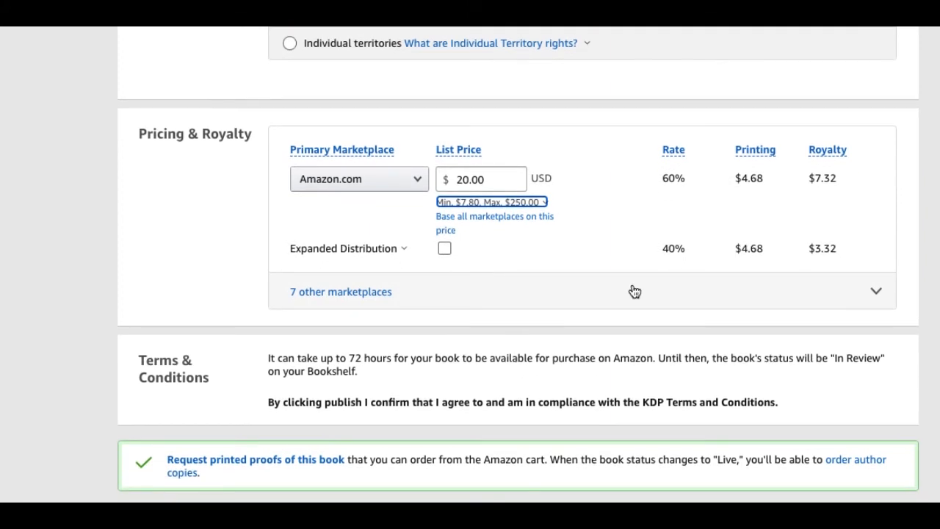
pyautogui.scroll(-2, 633, 290)
pyautogui.click(644, 221)
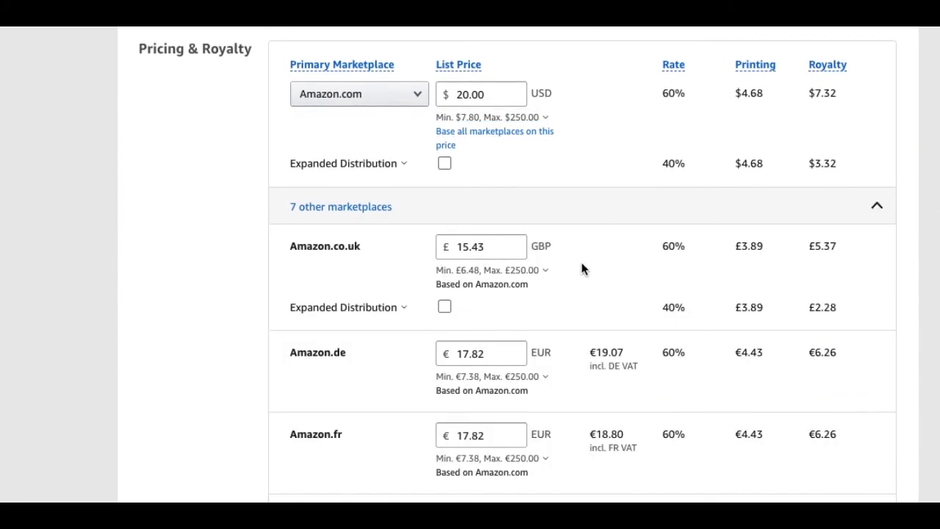
pyautogui.scroll(-1, 582, 268)
pyautogui.scroll(1, 582, 269)
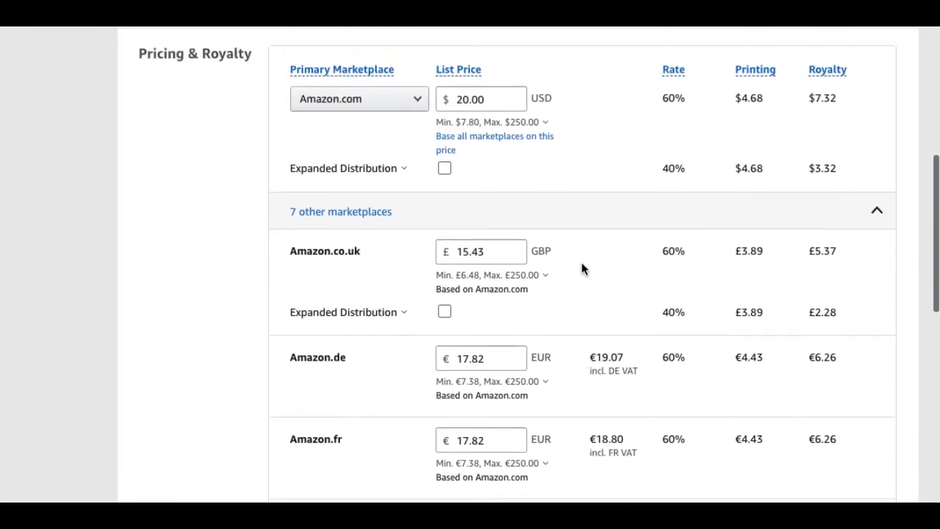
# - Review the remaining marketplaces' list prices, printing costs and royalties, the terms and conditions, and the option for requesting printed proofs
pyautogui.click(445, 169)
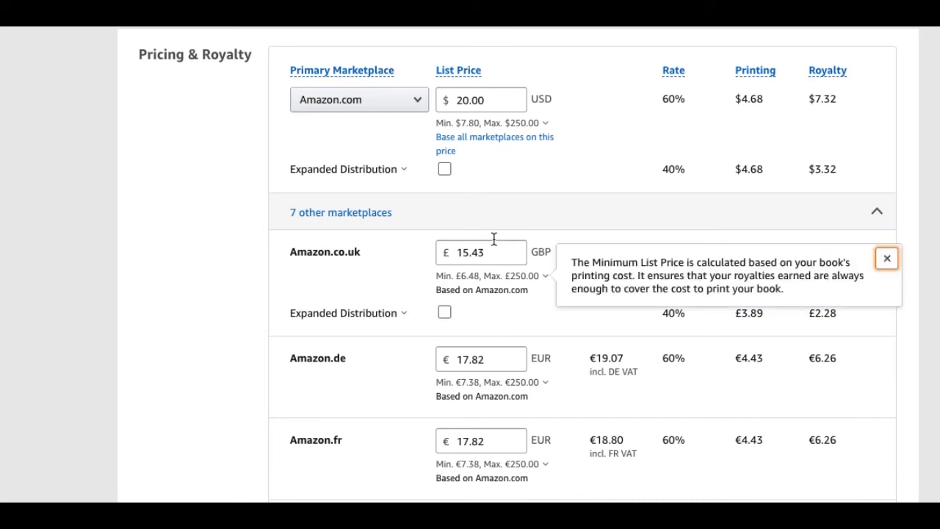
pyautogui.scroll(-2, 538, 334)
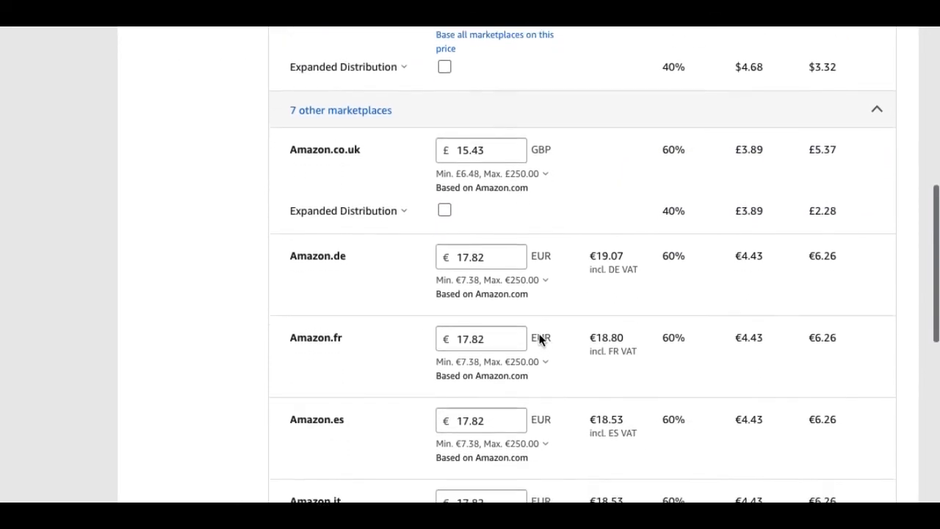
pyautogui.scroll(-4, 539, 338)
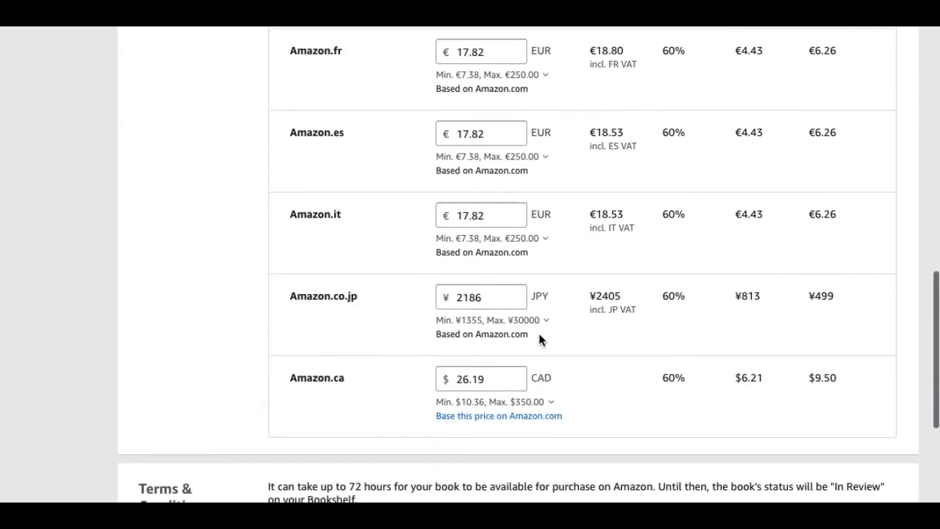
pyautogui.scroll(-2, 539, 339)
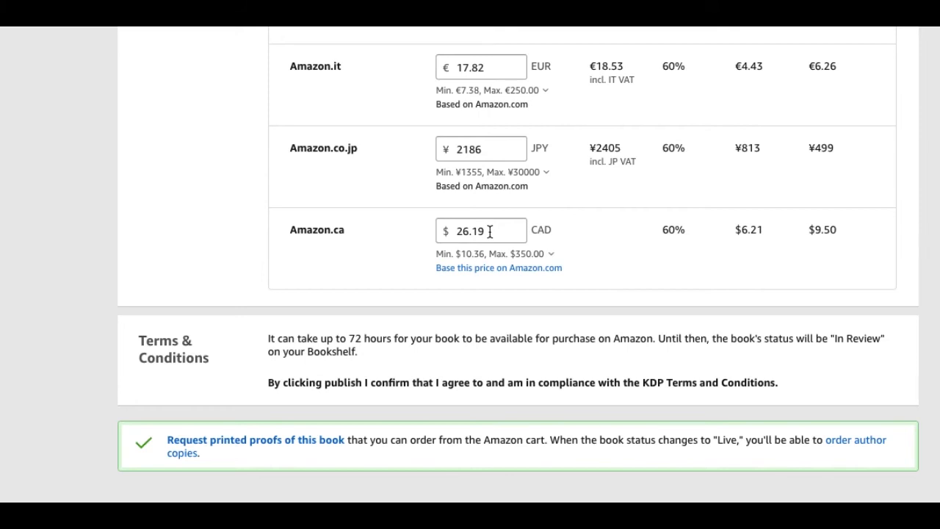
pyautogui.scroll(-1, 489, 231)
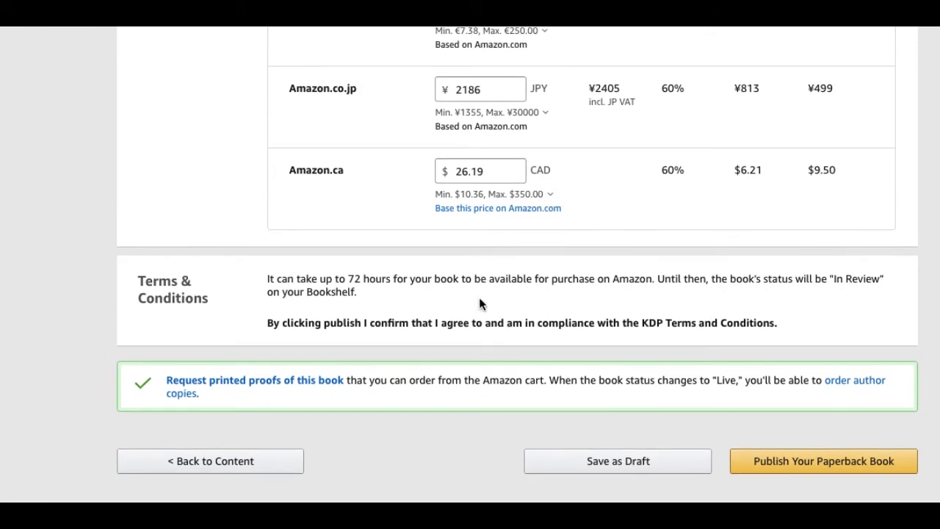
pyautogui.scroll(-1, 479, 304)
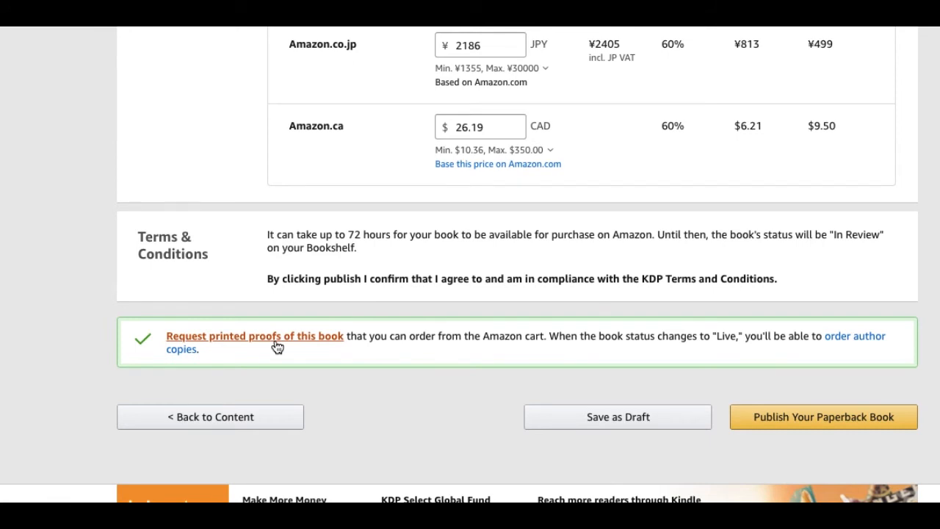
# - Request one printed proof copy of the paperback, then submit and confirm the proof request
pyautogui.click(228, 346)
pyautogui.scroll(-2, 353, 332)
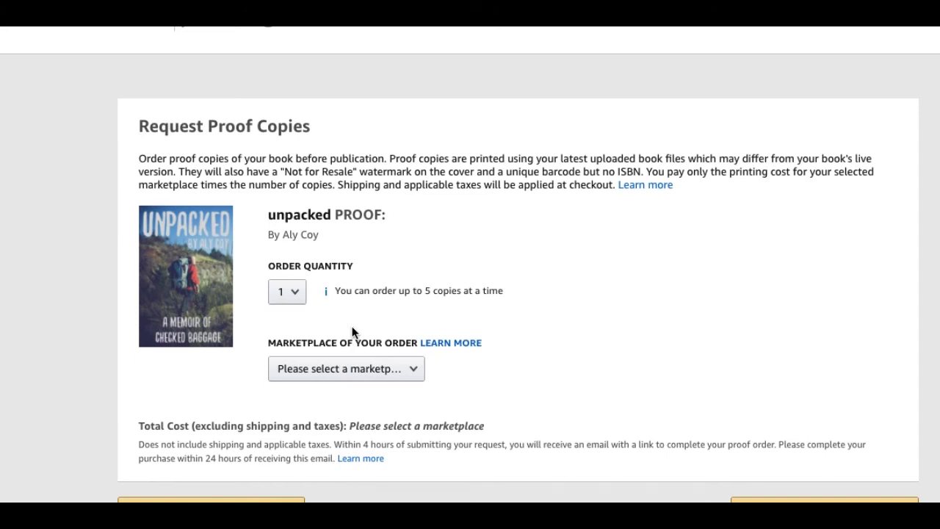
pyautogui.scroll(-1, 796, 429)
pyautogui.click(799, 433)
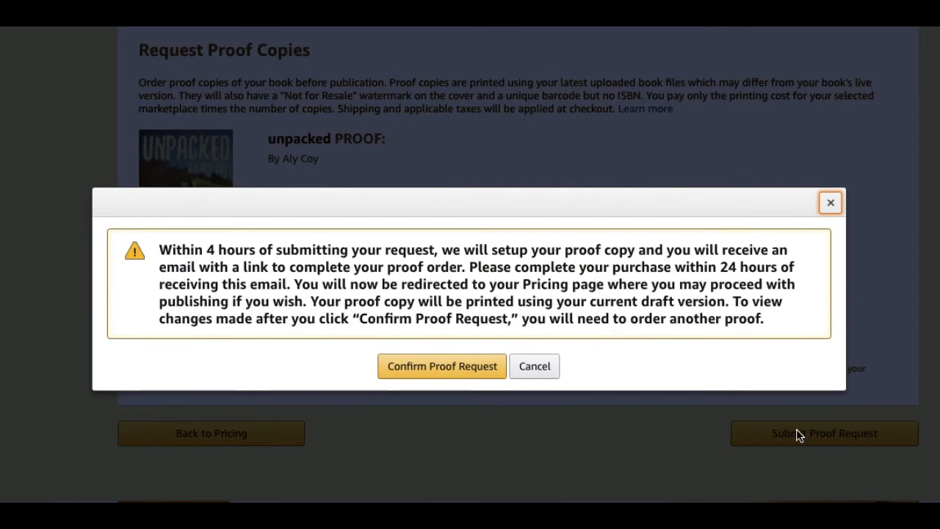
pyautogui.click(440, 364)
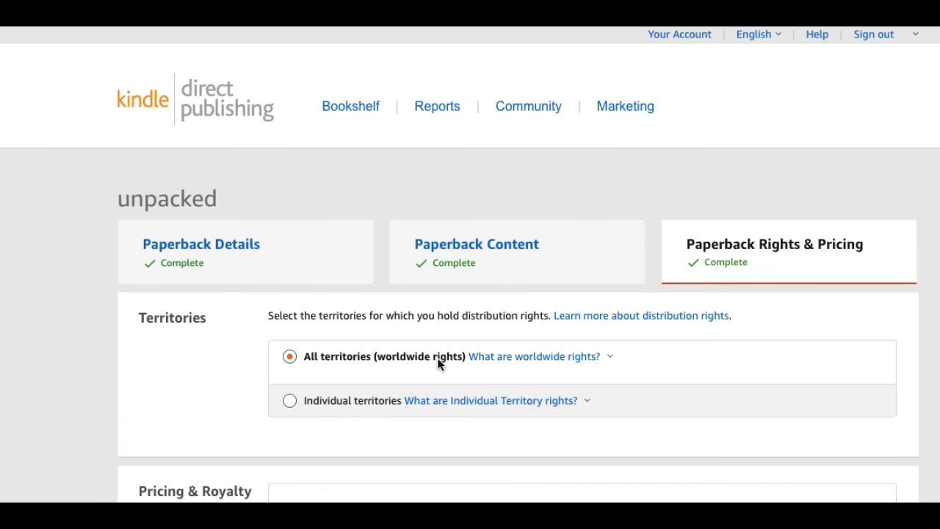
# - Publish the updated paperback with worldwide rights and the $20.00 Amazon.com list price
pyautogui.scroll(-3, 439, 363)
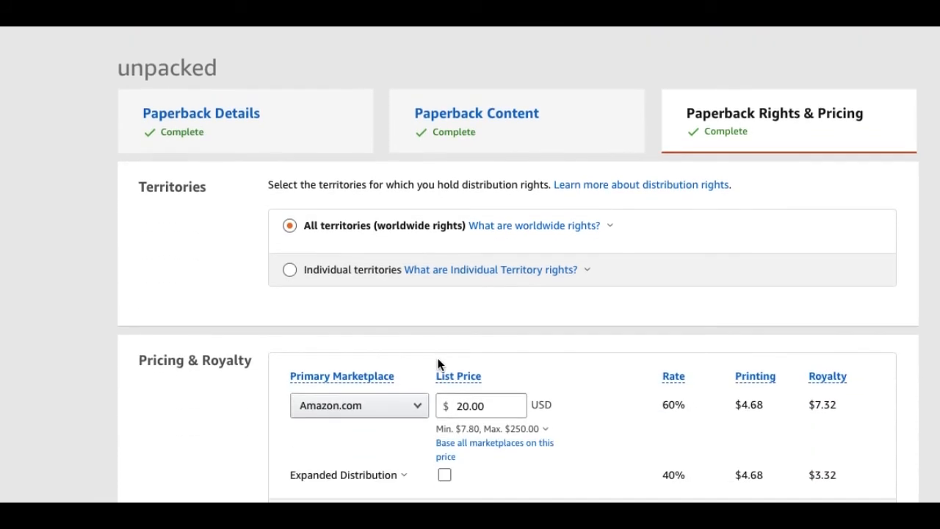
pyautogui.scroll(-4, 439, 362)
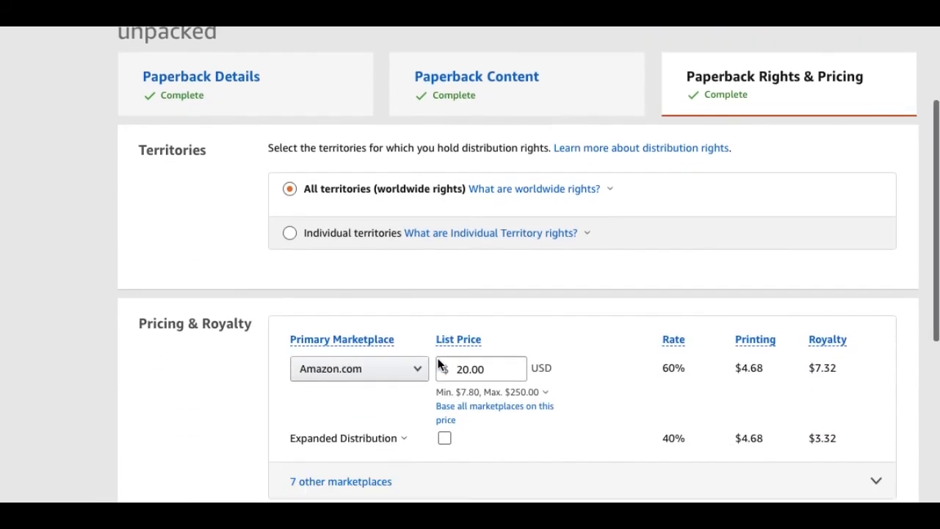
pyautogui.scroll(-3, 439, 363)
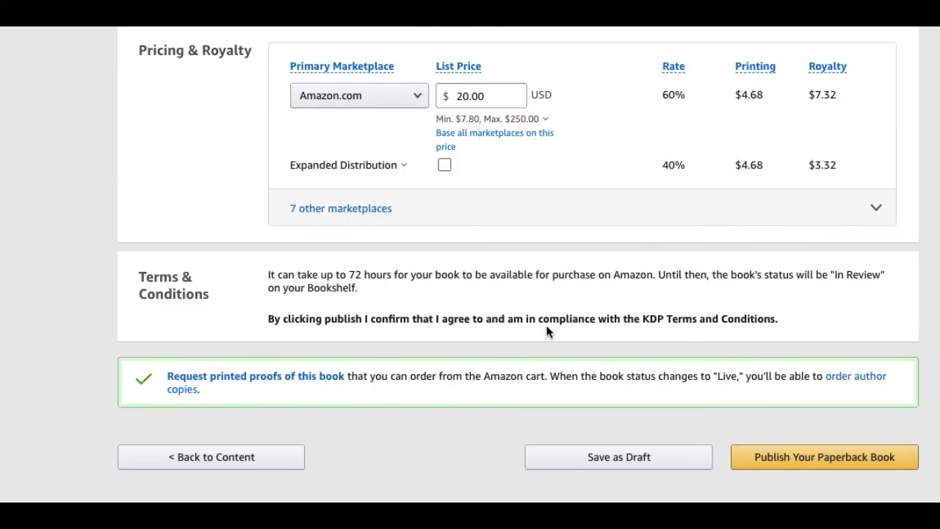
pyautogui.click(338, 173)
pyautogui.click(795, 460)
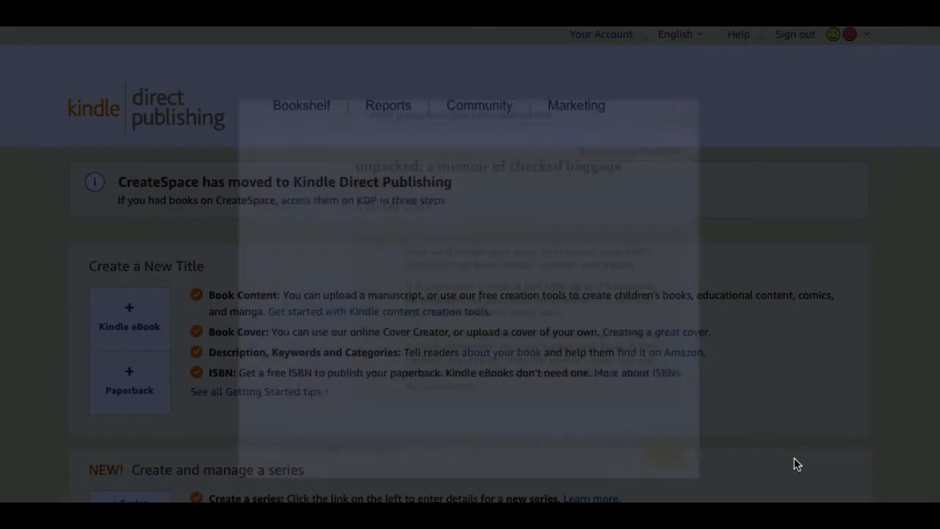
# - Close the submission confirmation and check the paperback's status among the books on the Bookshelf
pyautogui.scroll(-1, 794, 457)
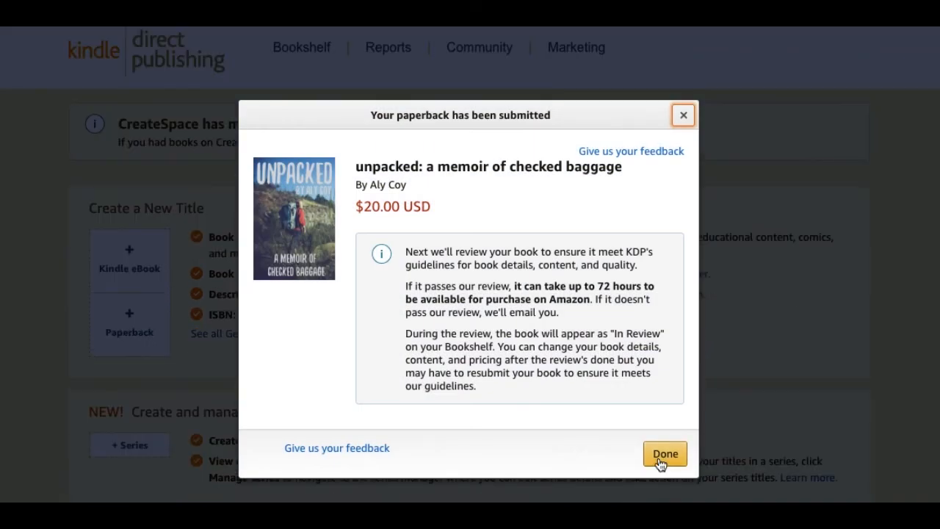
pyautogui.click(665, 454)
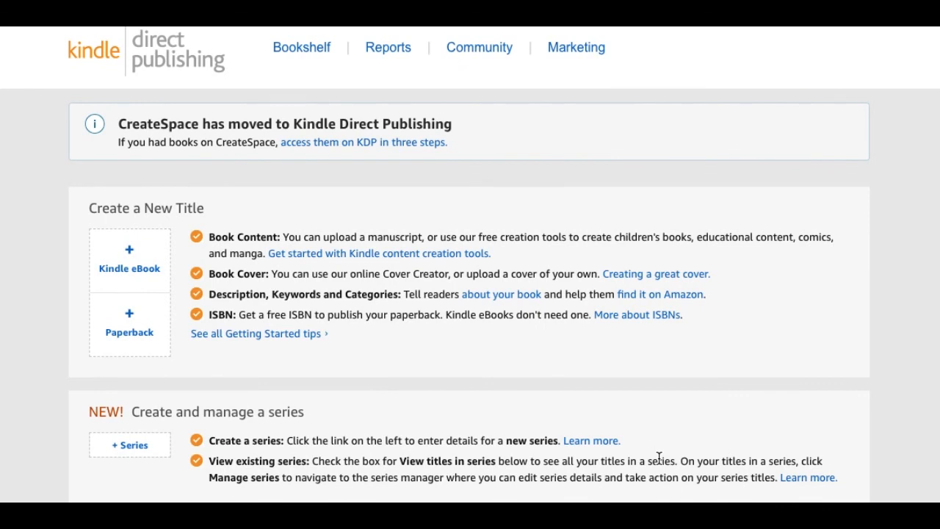
pyautogui.scroll(-5, 659, 457)
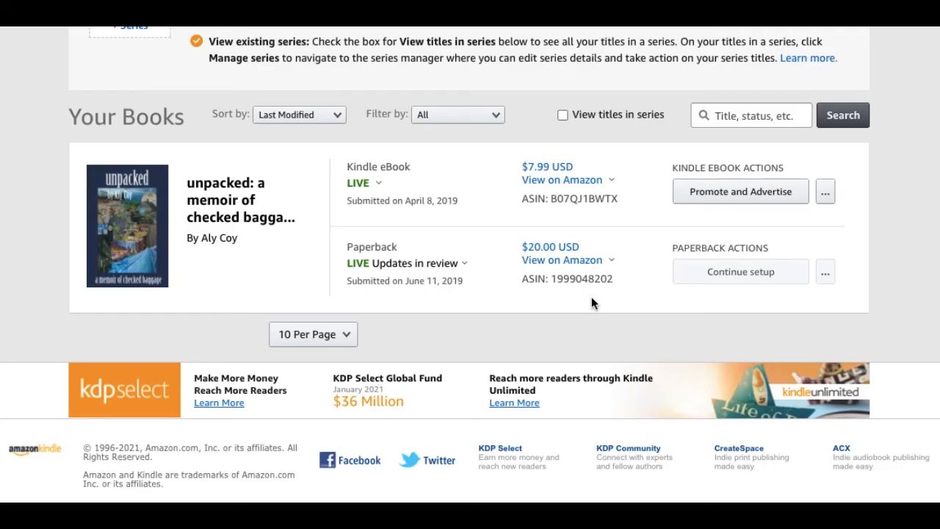